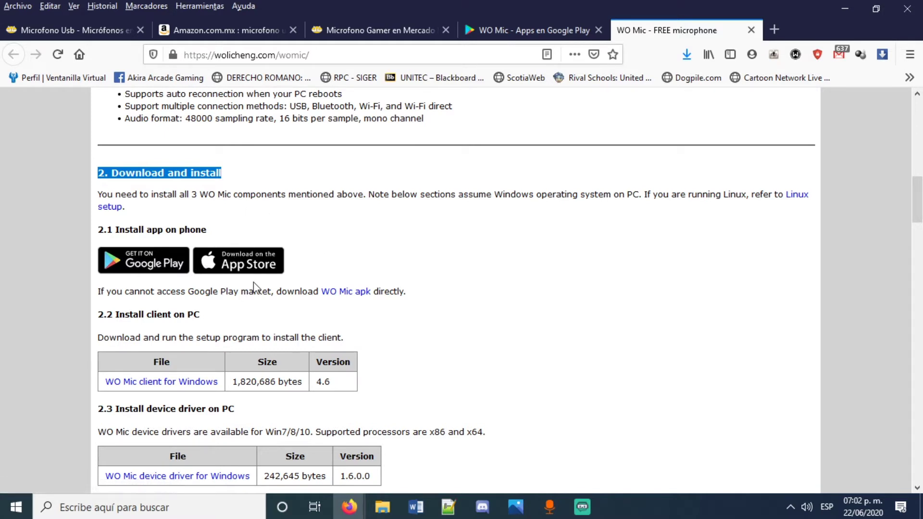
Review sections 2.2 and 2.3 of the WO Mic page on installing the PC client and the device driver.
scroll(14, 170, down, 3)
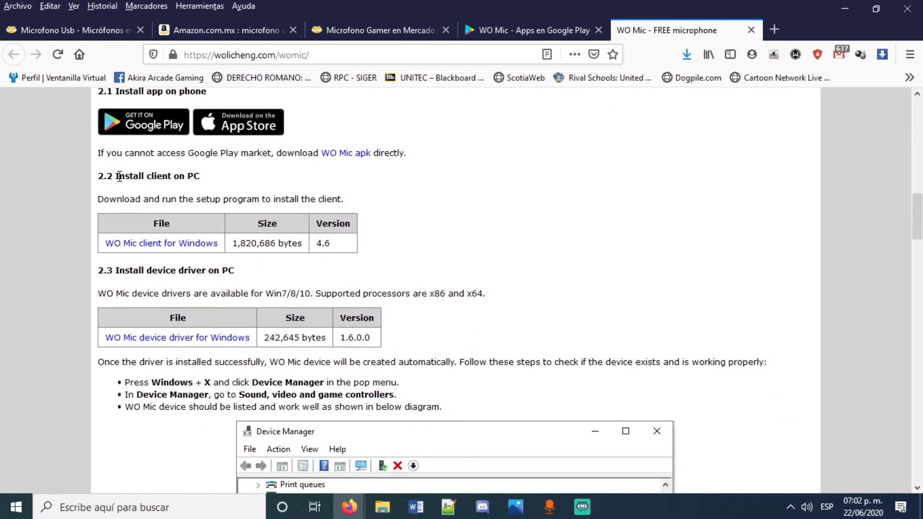
scroll(94, 259, down, 3)
drag(371, 201, 95, 135)
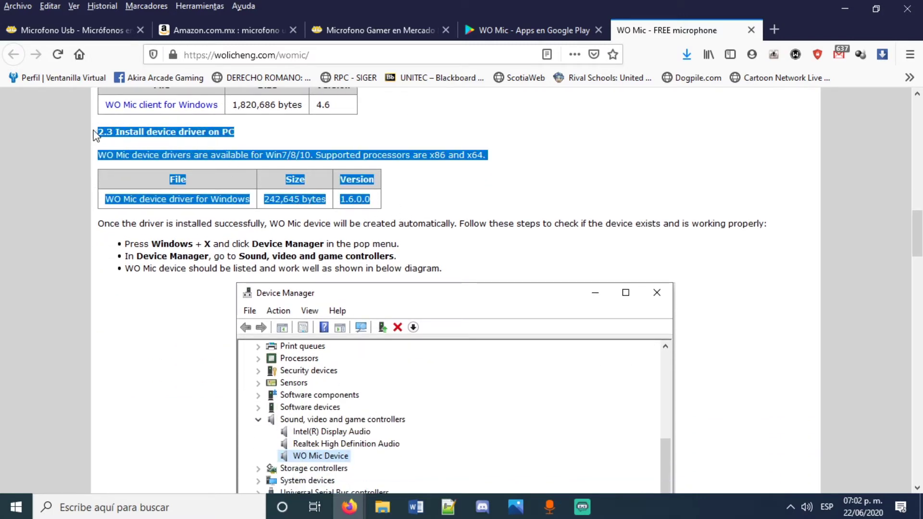
click(93, 182)
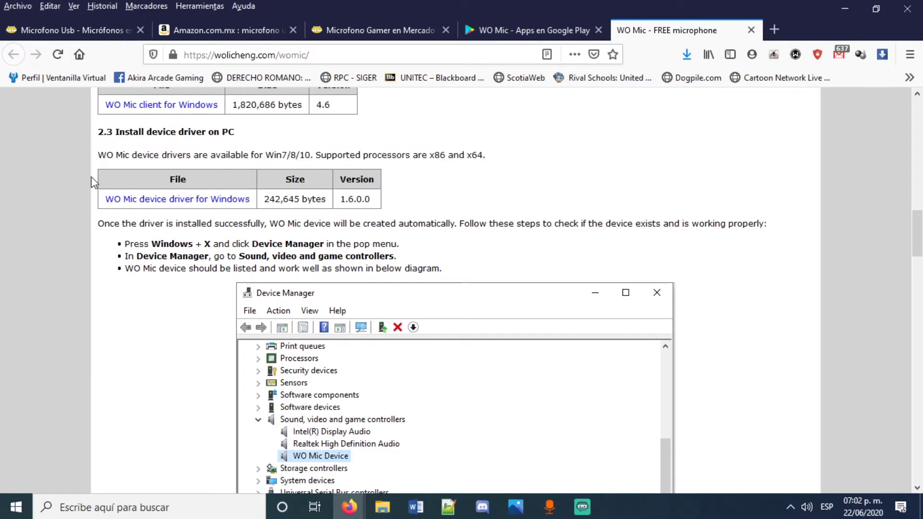
scroll(93, 182, down, 3)
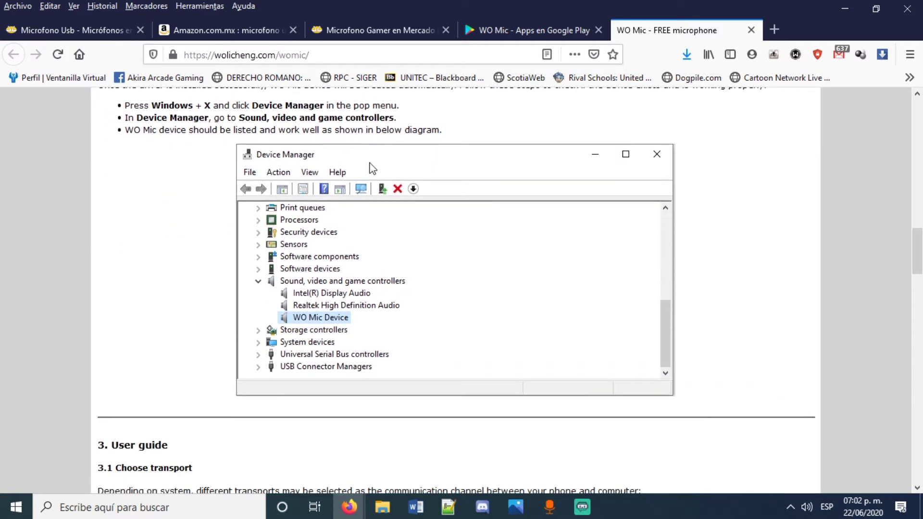
scroll(319, 212, up, 3)
scroll(319, 212, up, 1)
scroll(319, 214, up, 2)
drag(412, 340, 91, 181)
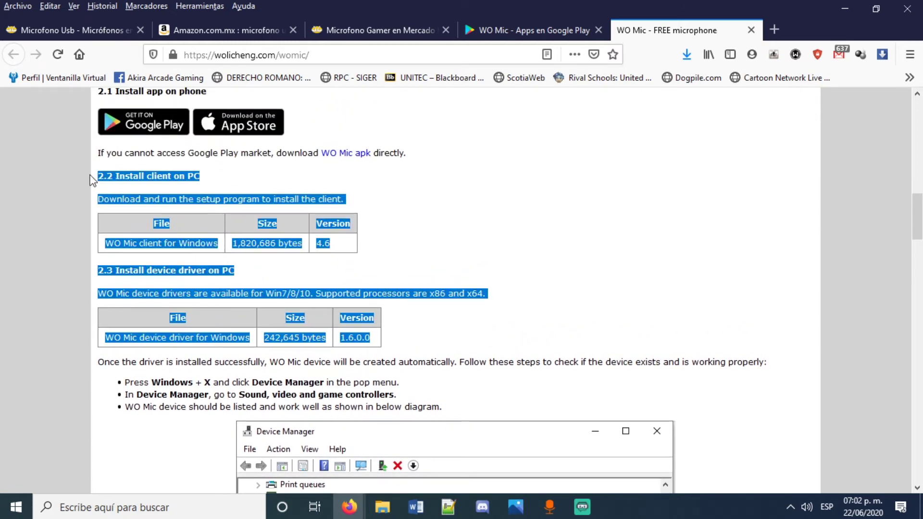
Examine the page's instructions for checking the WO Mic device in Device Manager and highlight the Windows + X shortcut.
scroll(362, 241, down, 10)
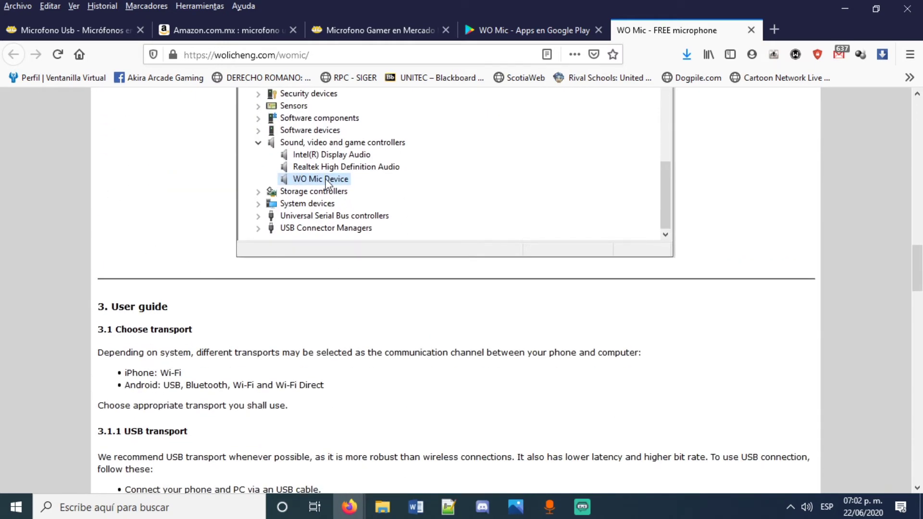
scroll(367, 207, up, 6)
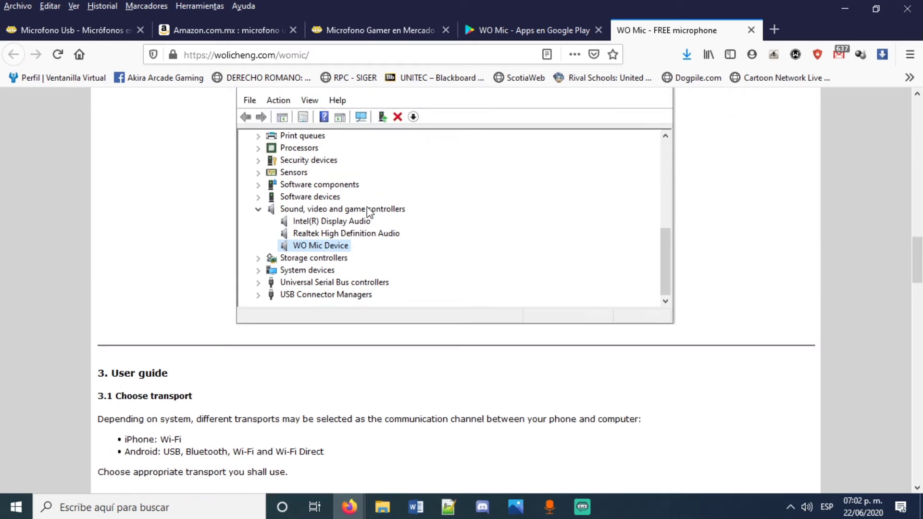
click(472, 258)
drag(149, 244, 212, 248)
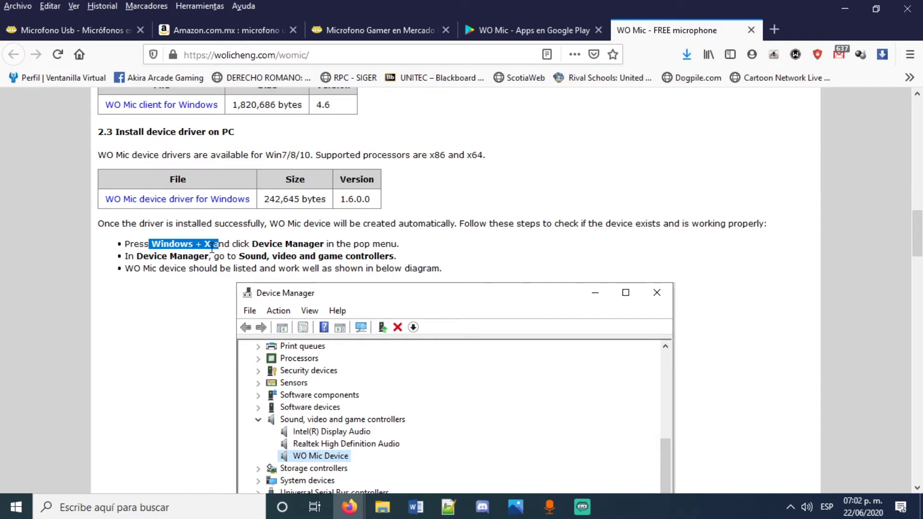
key(super+x)
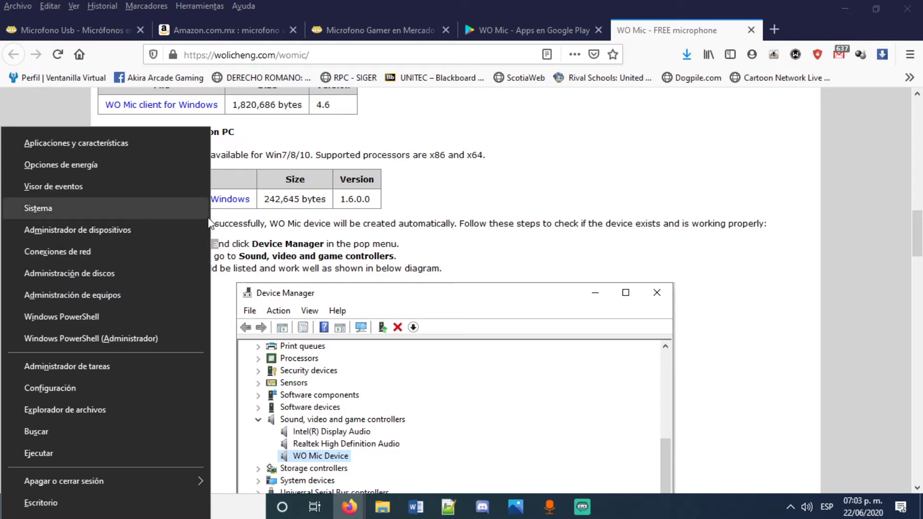
click(119, 295)
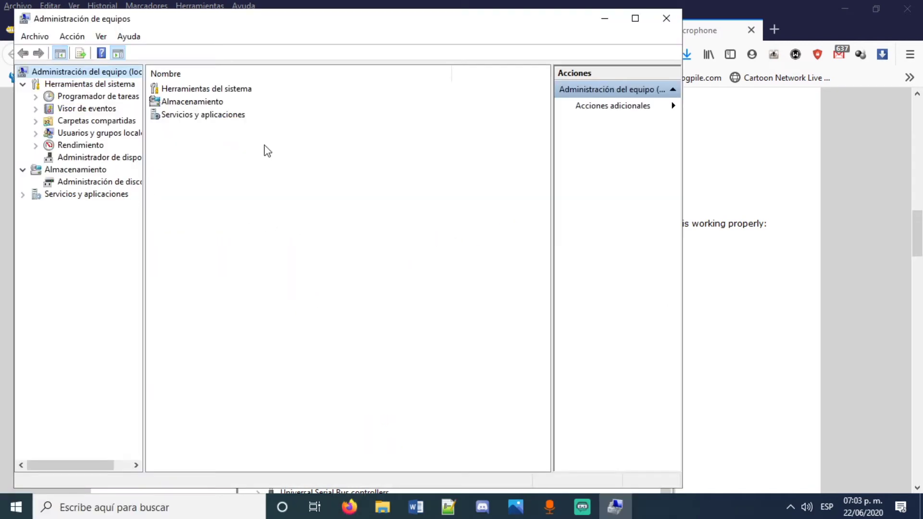
click(666, 16)
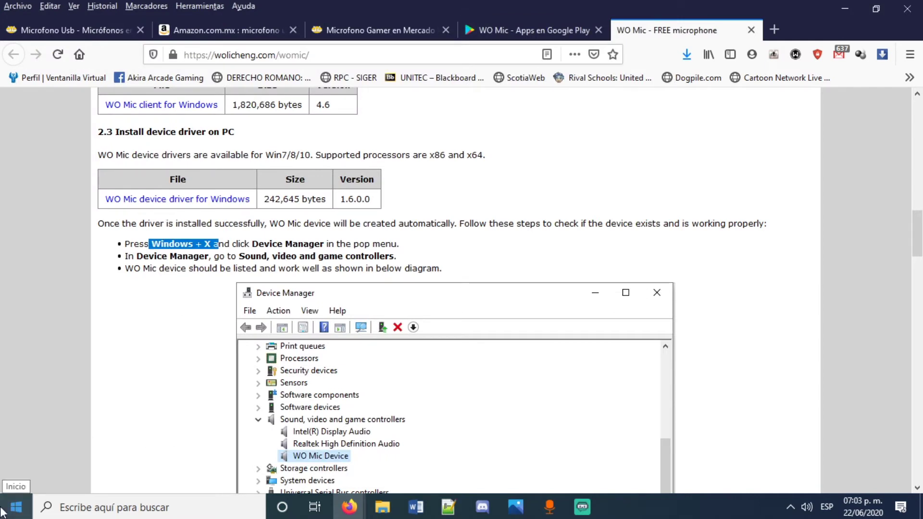
click(2, 375)
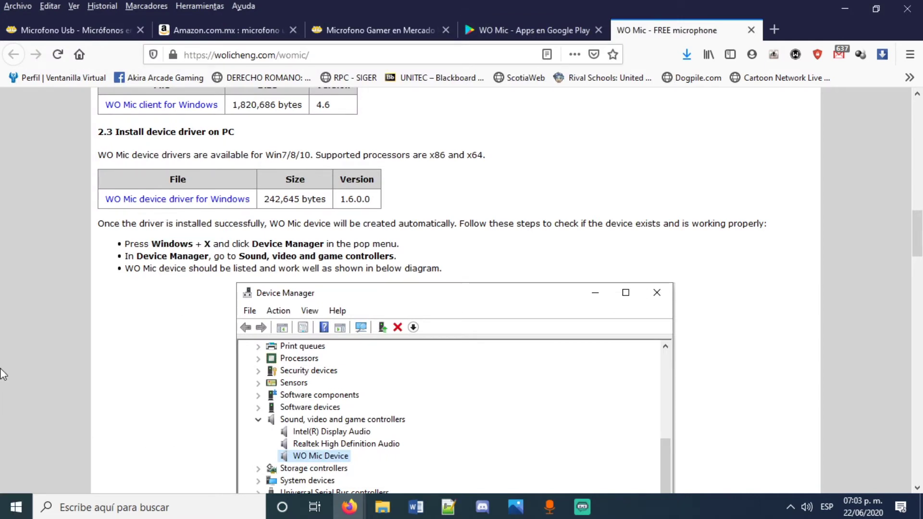
Open Device Manager beside the web instructions and select WO Mic Device among the sound, video and game devices.
key(super+x)
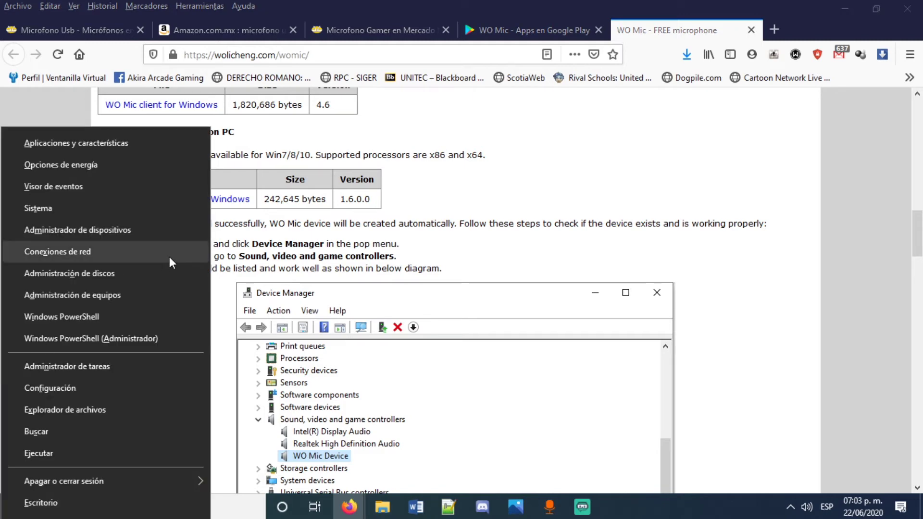
click(156, 234)
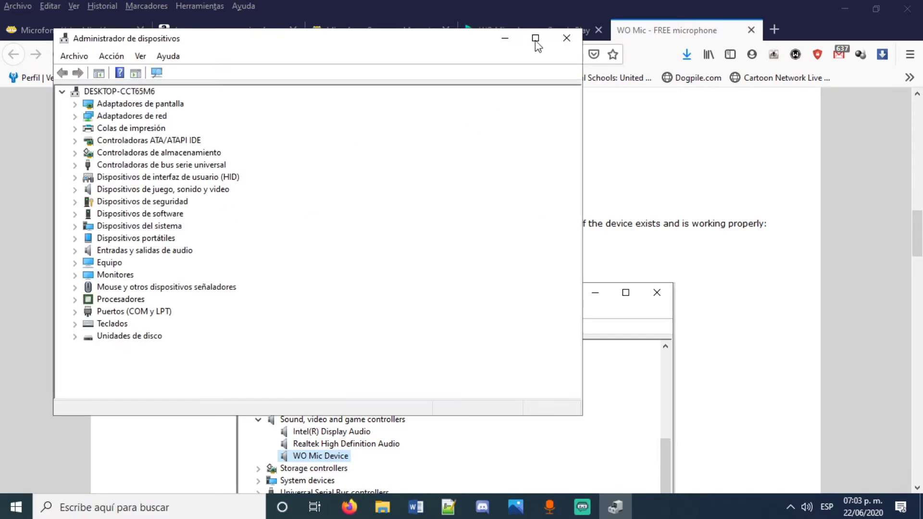
drag(356, 48, 627, 53)
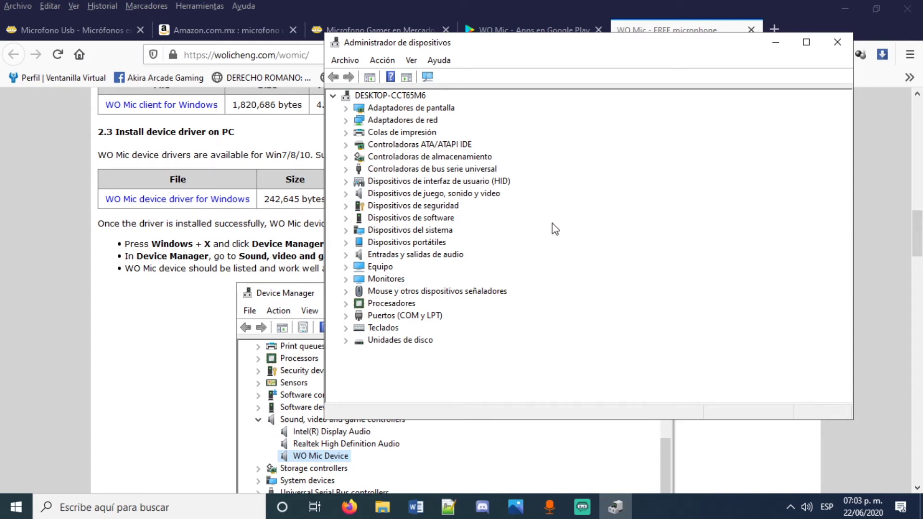
click(345, 194)
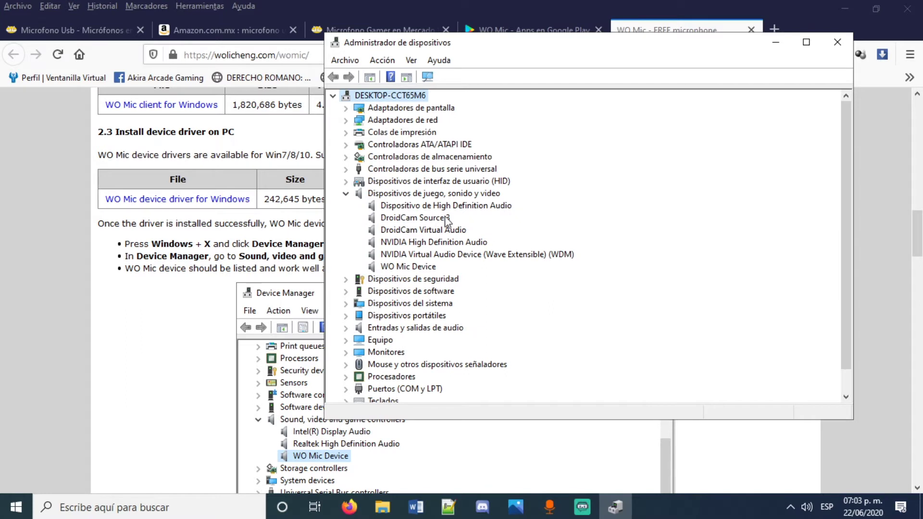
click(435, 267)
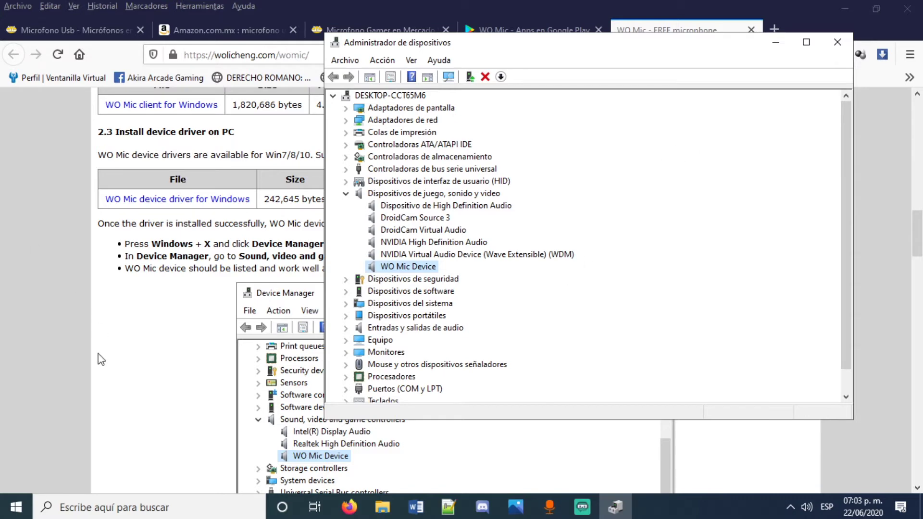
Return to the WO Mic web page and skim the user guide on transport options and USB setup.
click(164, 343)
scroll(241, 288, down, 7)
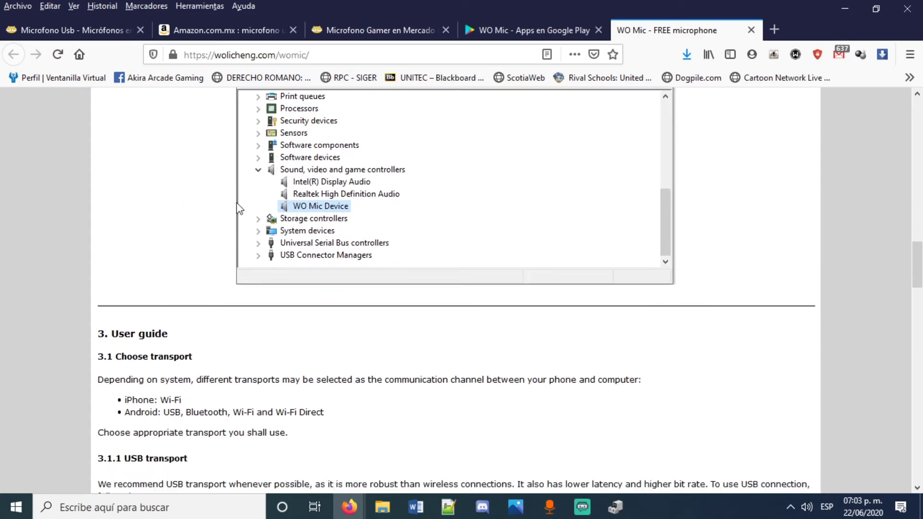
scroll(351, 252, down, 2)
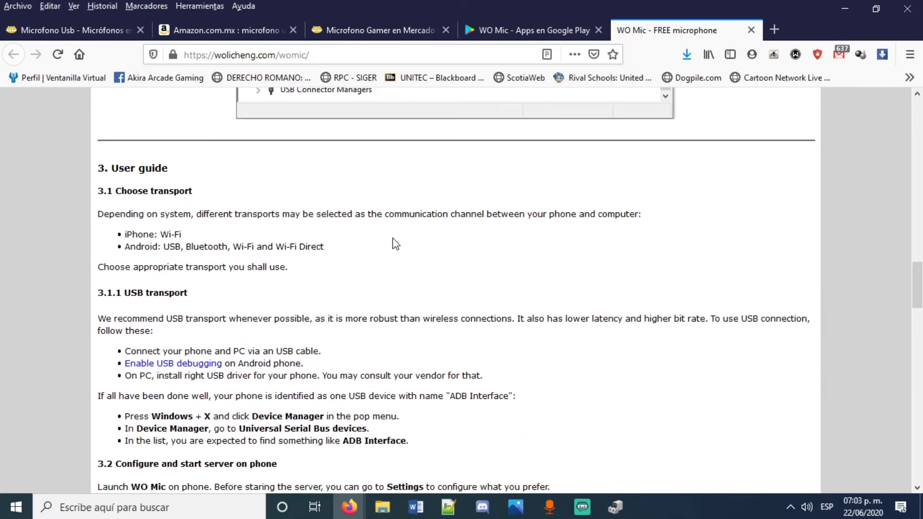
scroll(471, 233, down, 4)
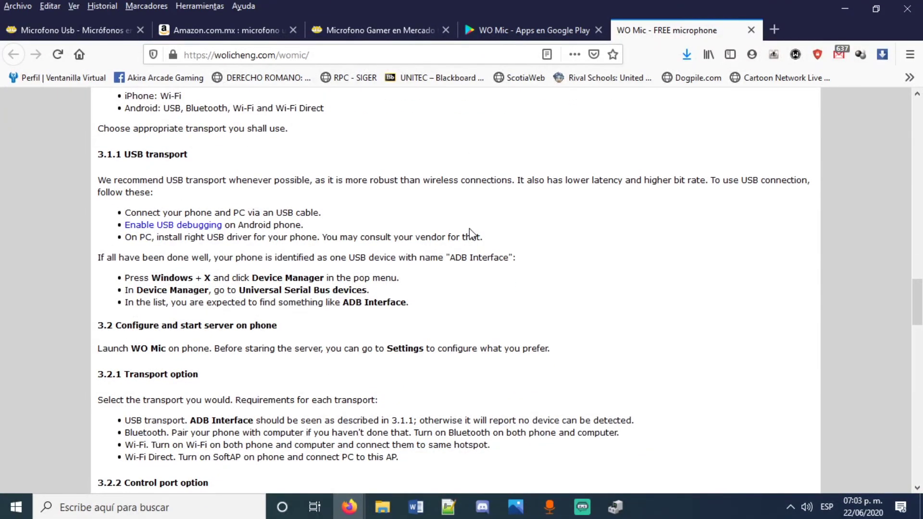
scroll(470, 232, up, 7)
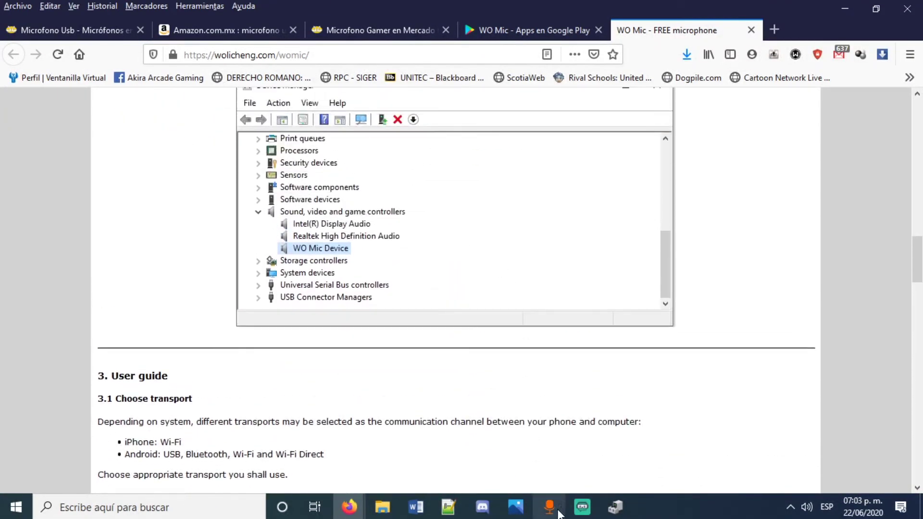
Bring up WO Mic Client, then switch to Photos and view the phone app screenshots from 1.png through 5.png.
click(558, 512)
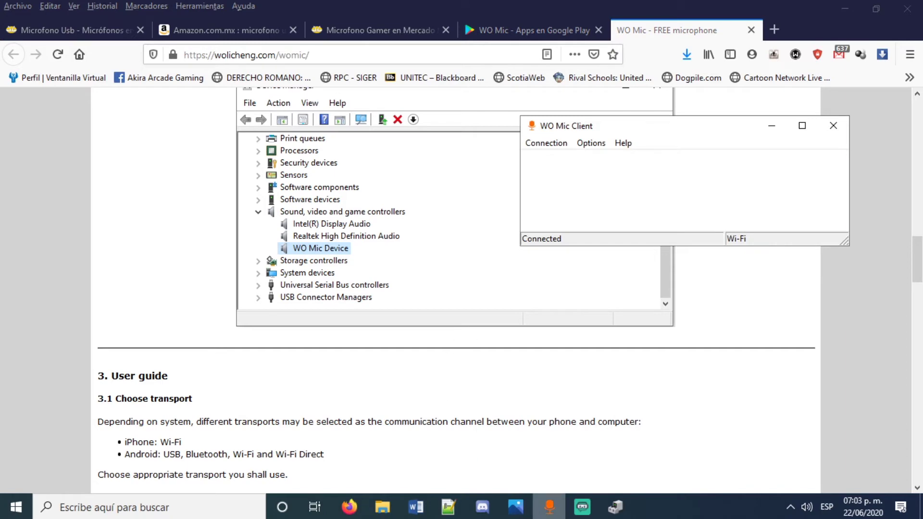
click(516, 508)
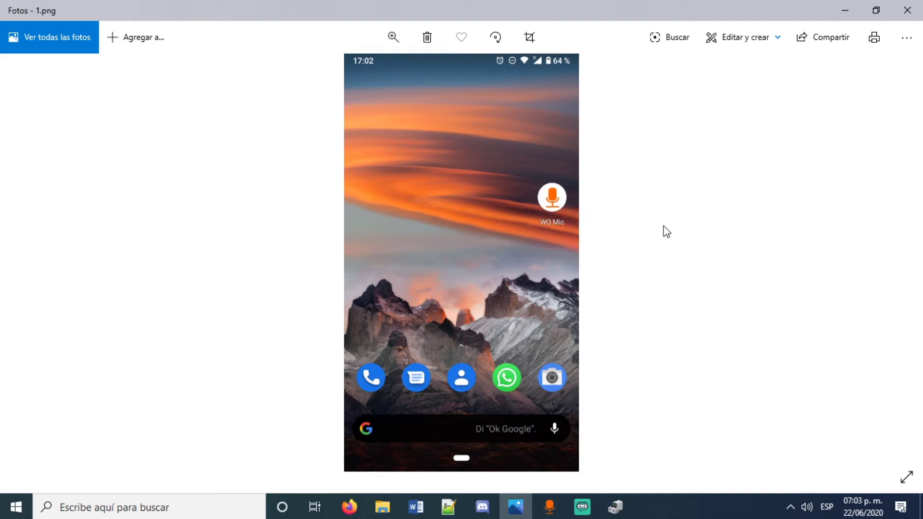
key(Right)
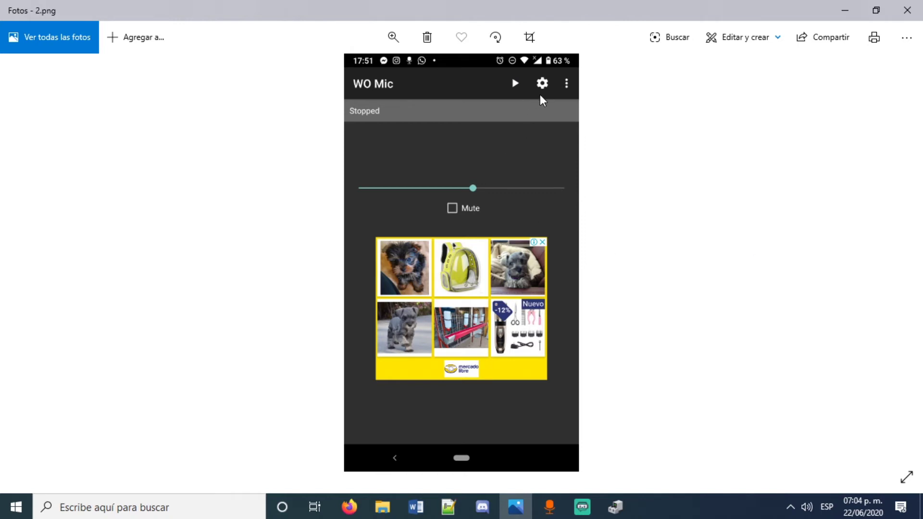
key(Right)
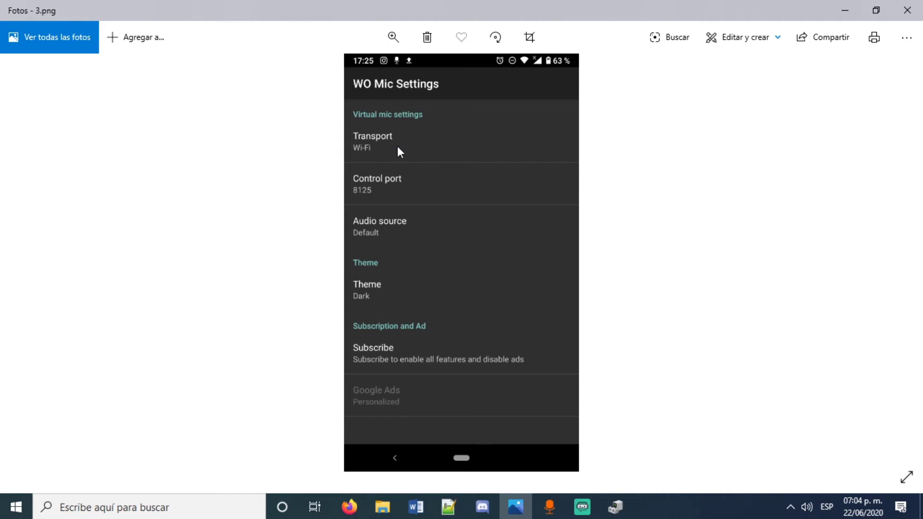
key(Right)
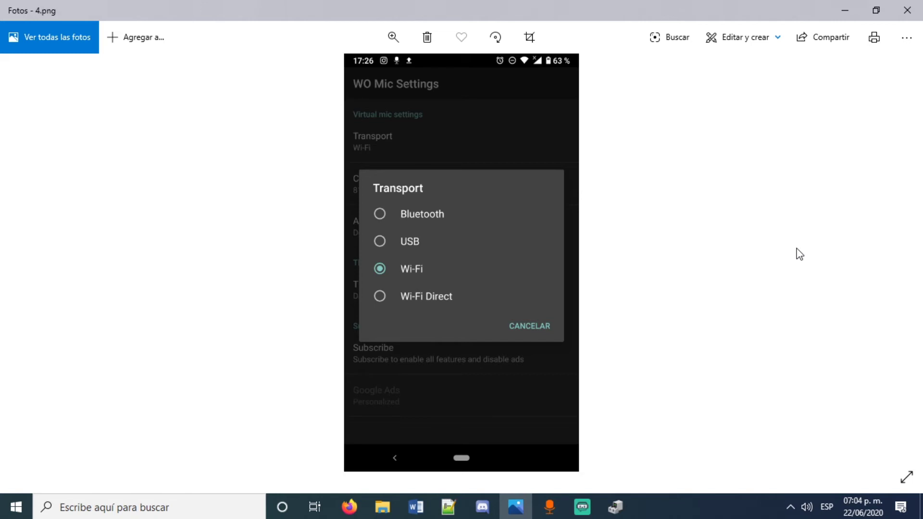
key(Right)
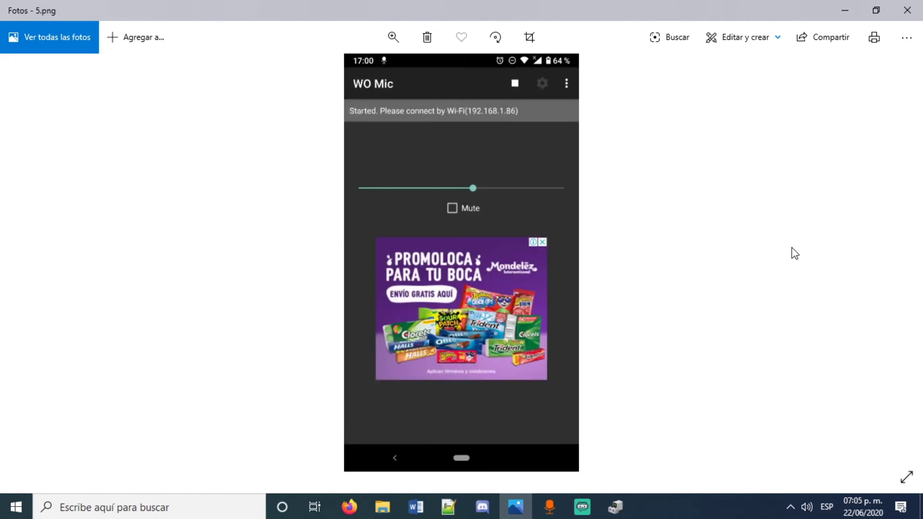
Go back to screenshot 2.png with the phone app's start control, then return to 5.png with the Wi-Fi address.
key(Left)
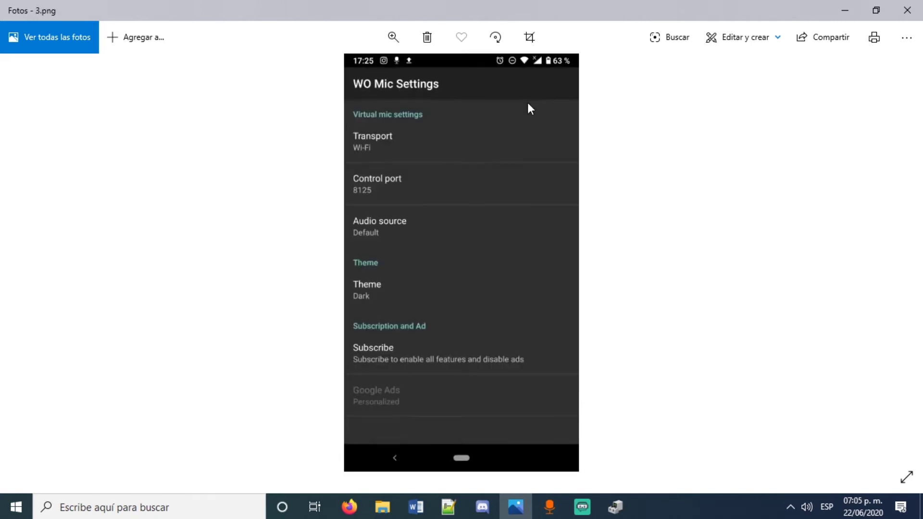
key(Left)
key(Left)
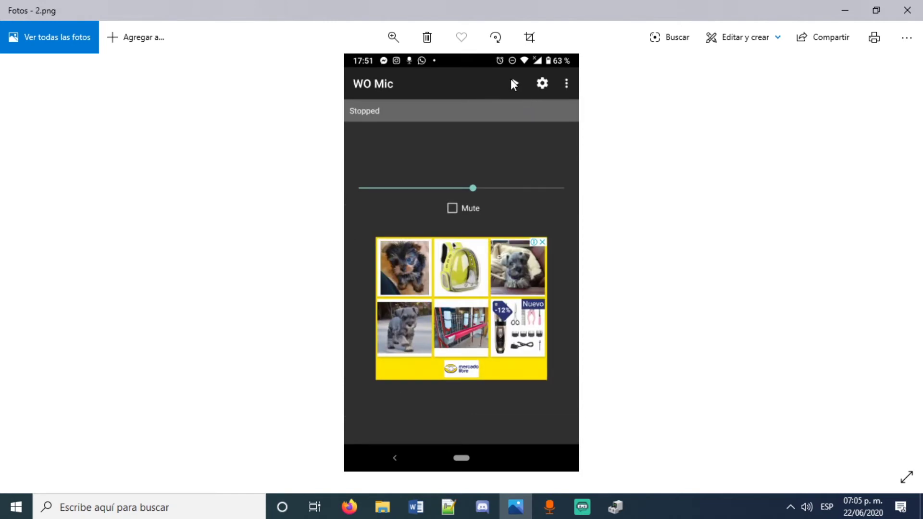
key(Right)
key(Right)
key(Right)
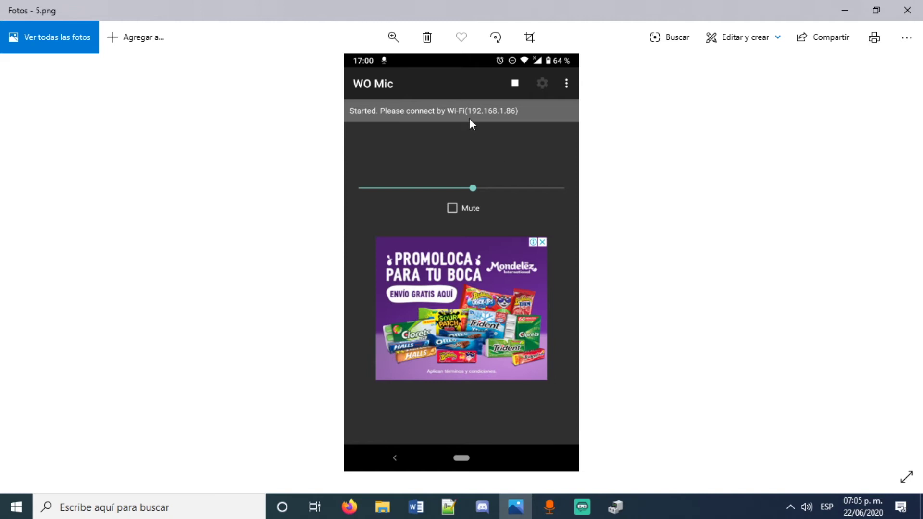
View 6.jpg, locate the WO Mic Client shortcut on the desktop, and return to Photos to view 7a.jpg with the advanced options.
key(Right)
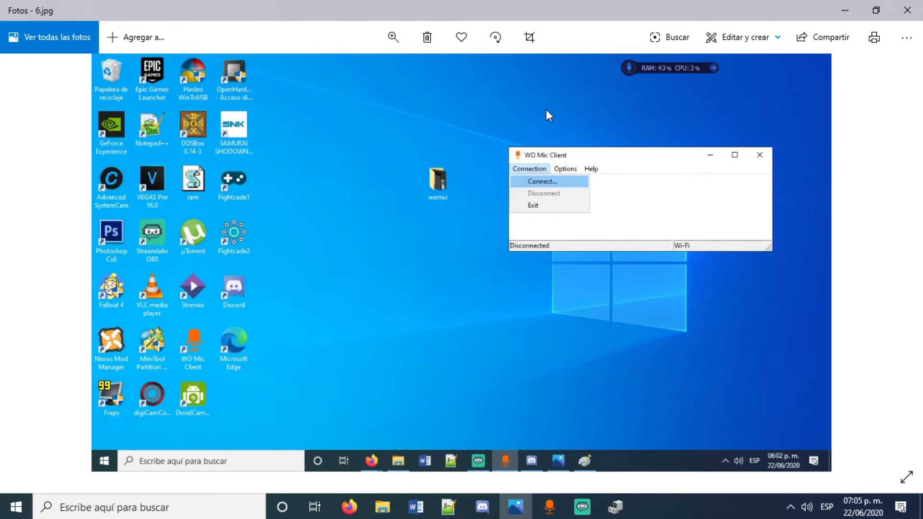
click(921, 507)
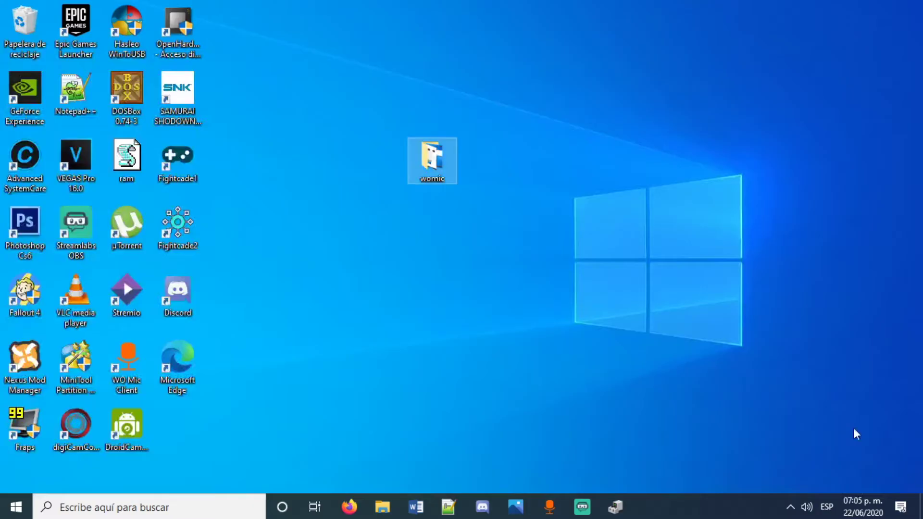
click(129, 361)
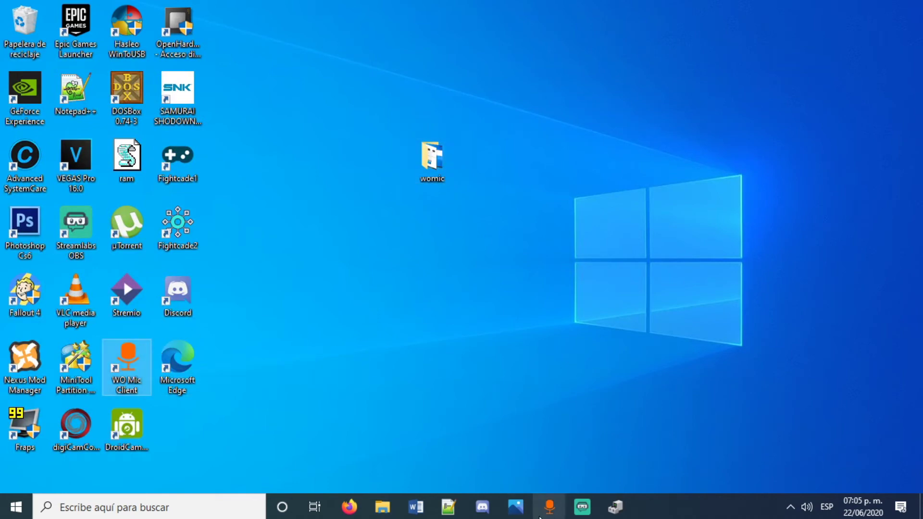
click(516, 514)
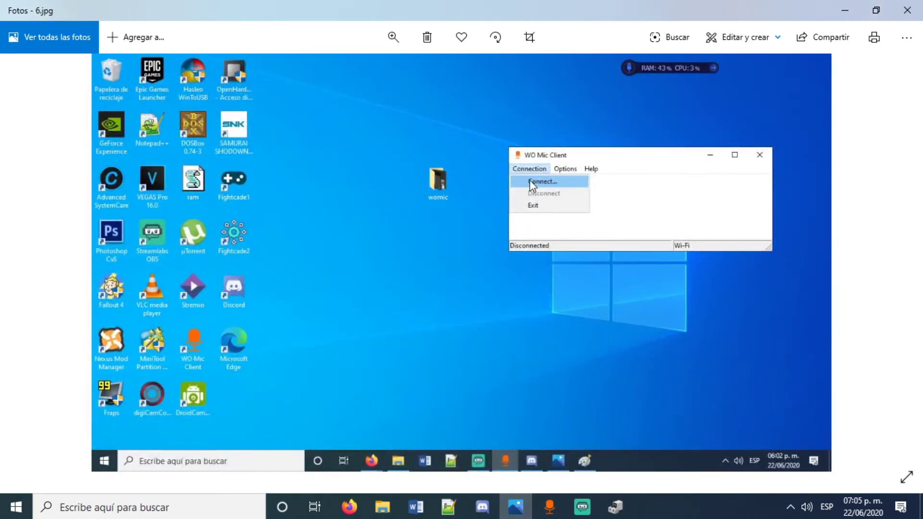
key(Right)
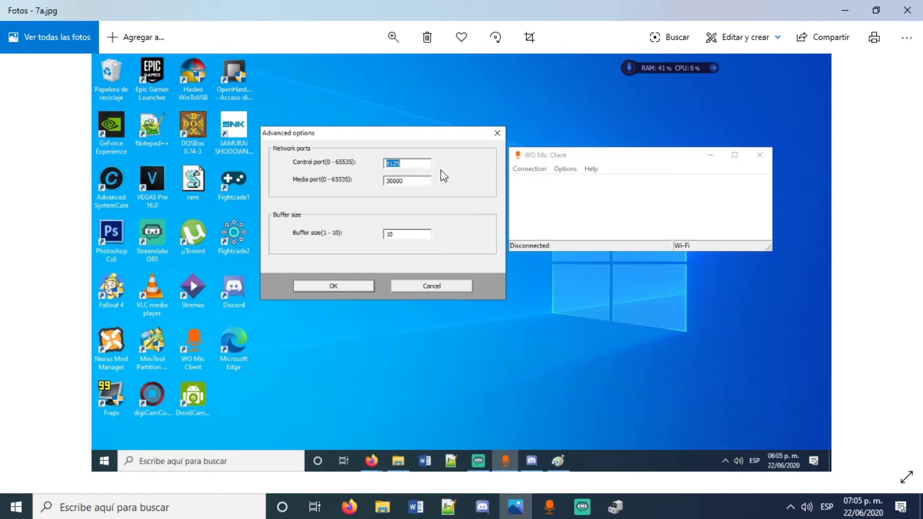
Go back to 3.png with the phone's control port setting, and return to 7a.jpg to compare the advanced options.
key(Left)
key(Left)
key(Left)
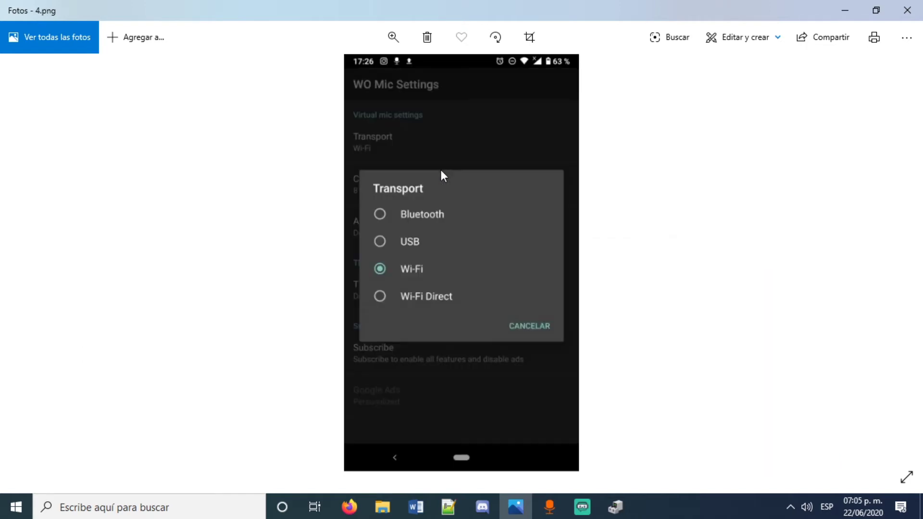
key(Left)
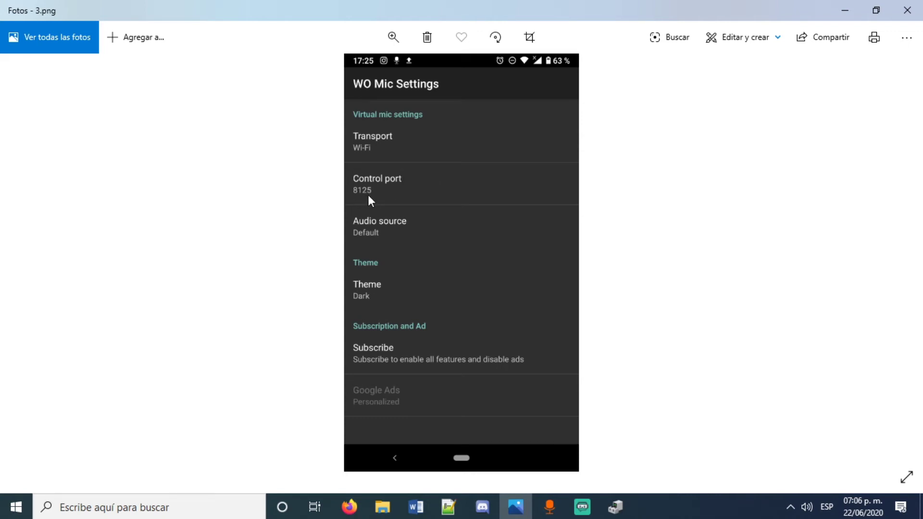
key(Right)
key(Right)
key(Right)
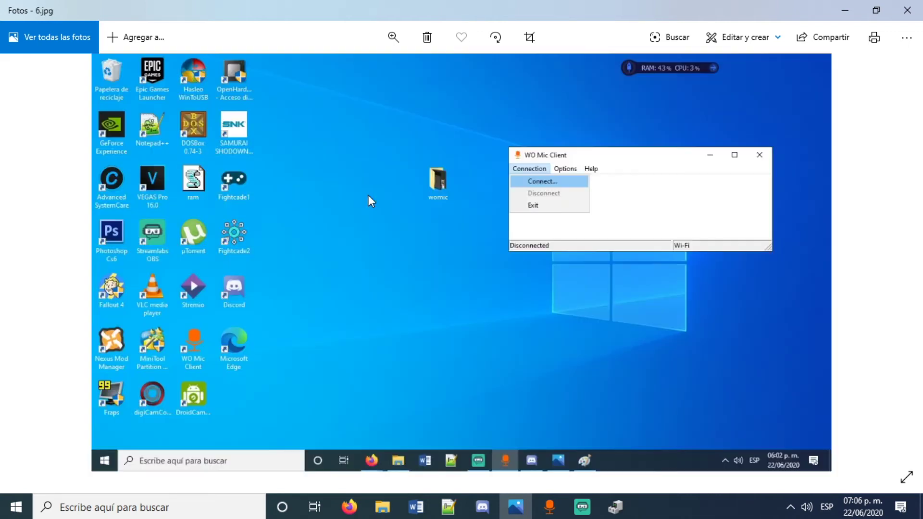
key(Right)
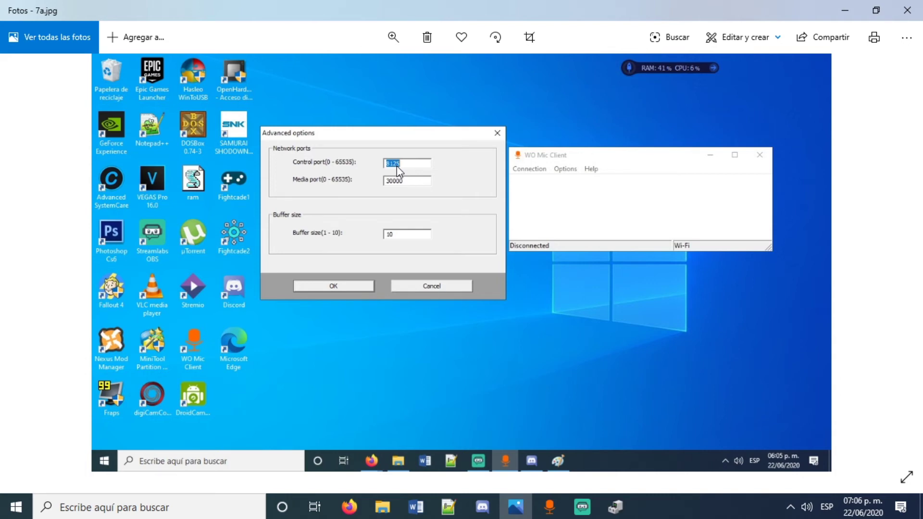
View 7ab.jpg with the Wi-Fi connect dialog, revisit 6.jpg with the Connect command, and return to 7ab.jpg.
key(Right)
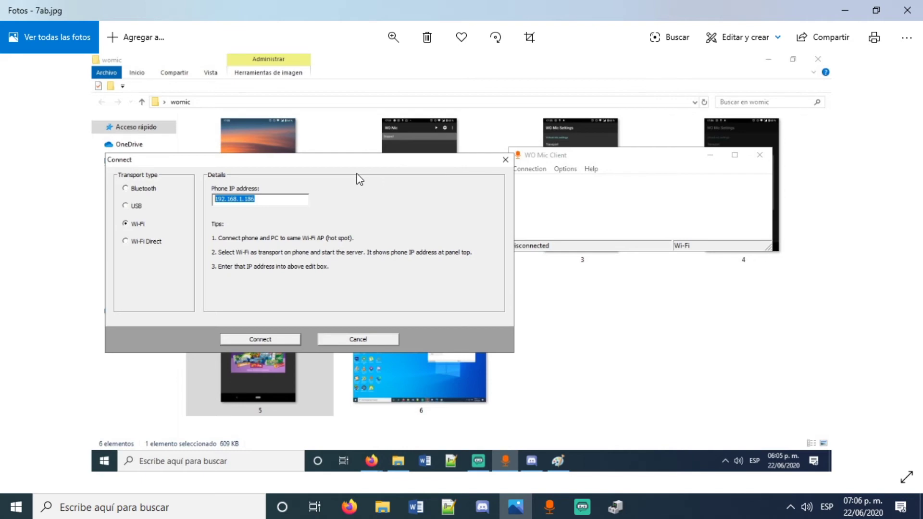
key(Right)
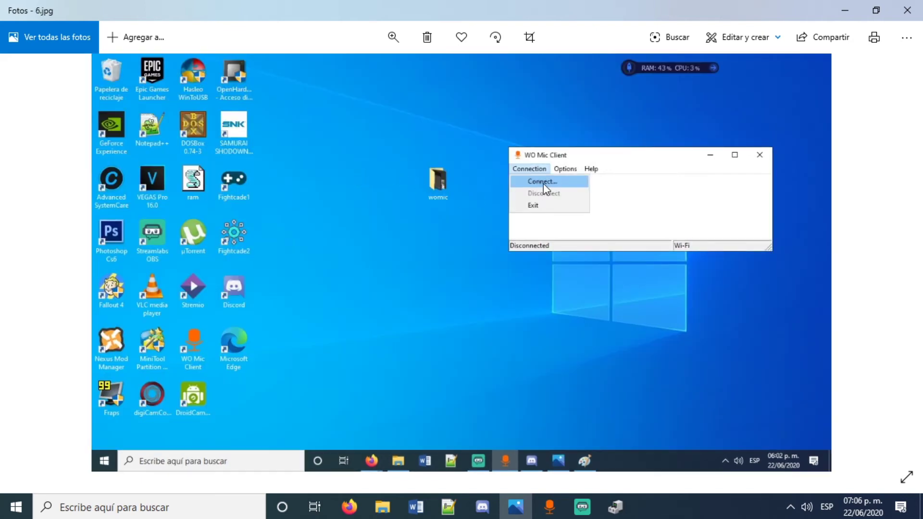
key(Right)
key(Right)
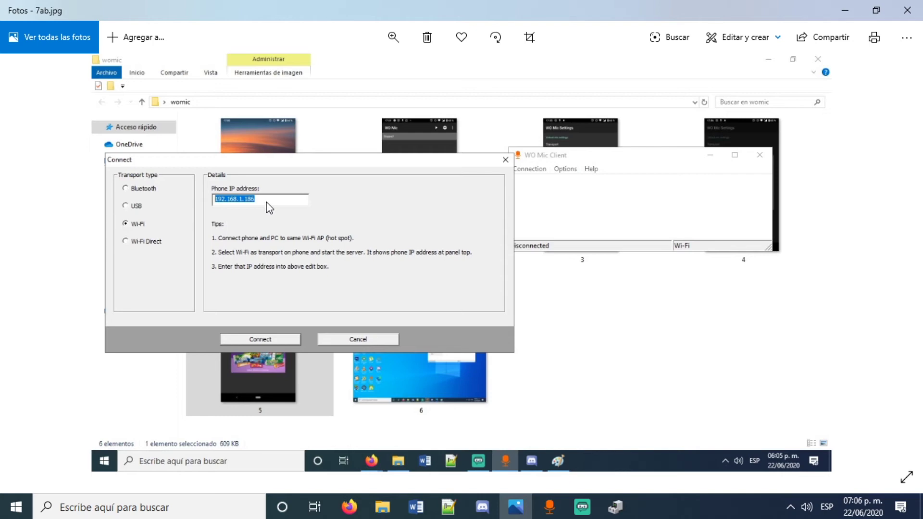
Go back to 5.png to check the phone's Wi-Fi address, and return to the connect dialog in 7ab.jpg.
key(Left)
key(Left)
key(Left)
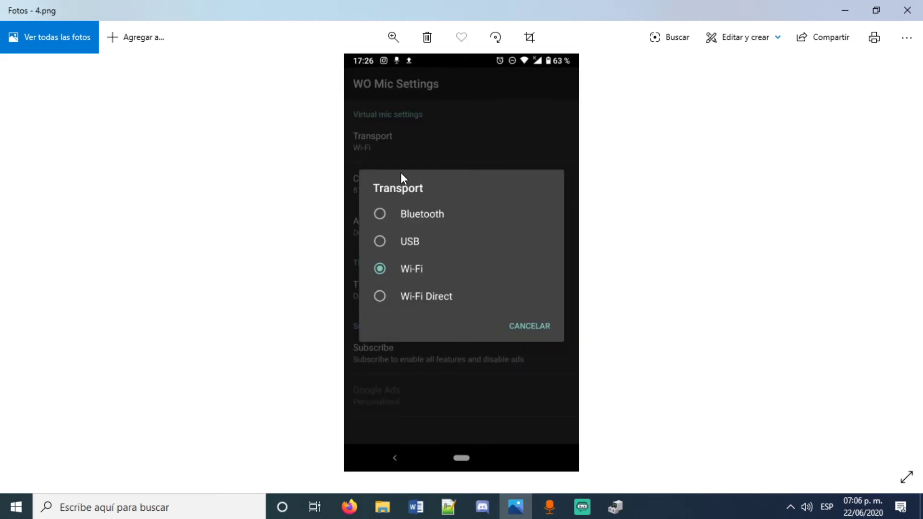
key(Right)
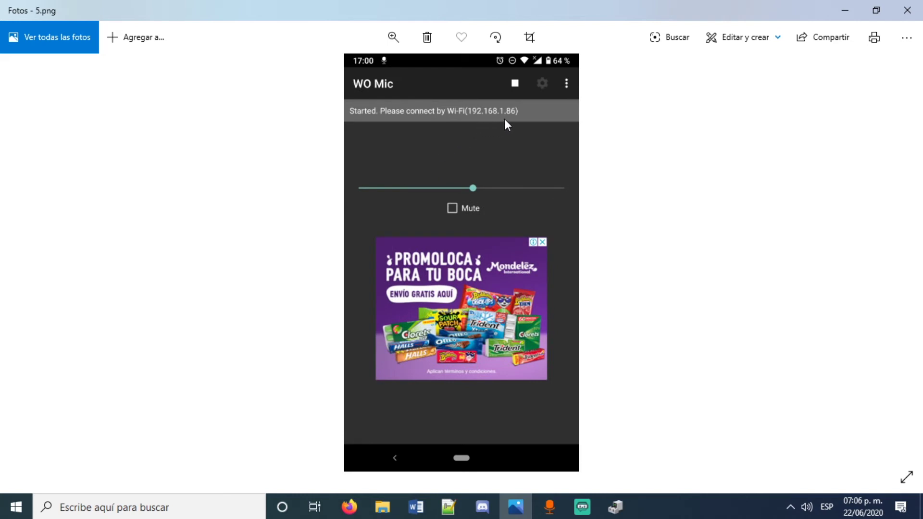
key(Right)
key(Right)
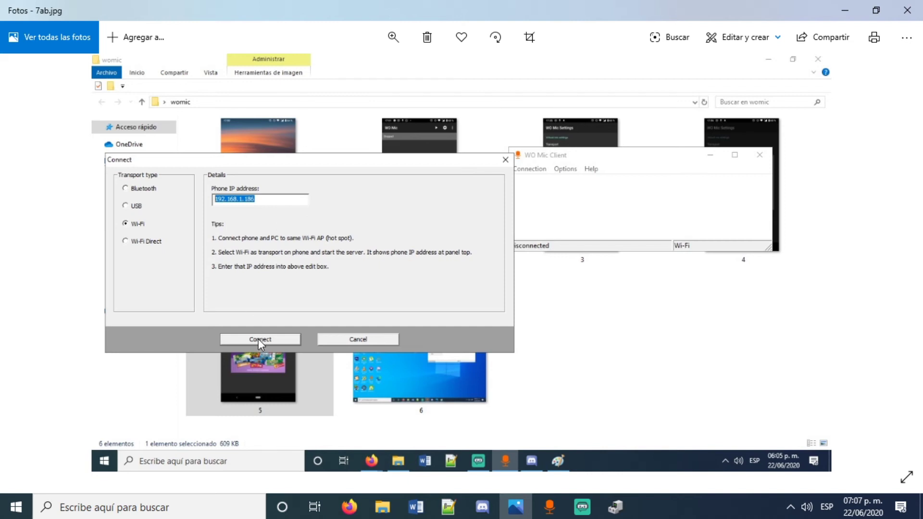
Switch to Streamlabs OBS and open the filters of the WOMIC audio source from the mixer.
click(582, 507)
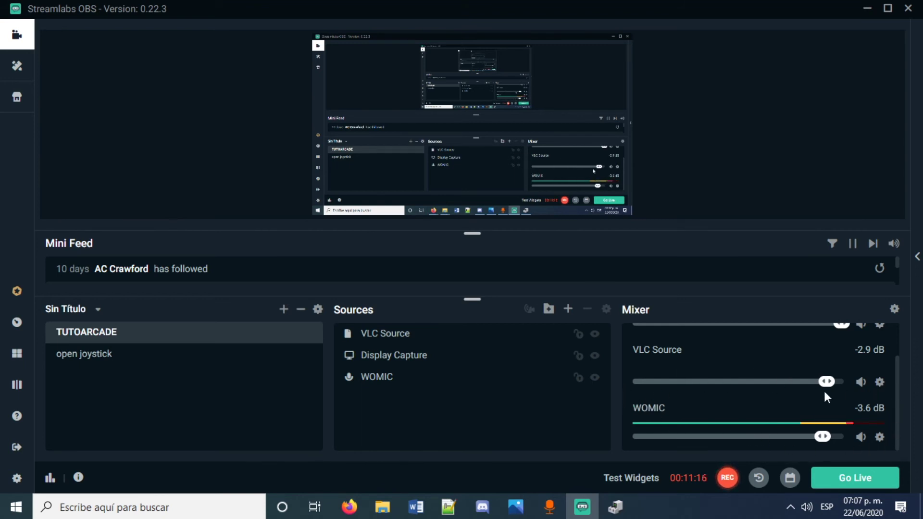
click(879, 438)
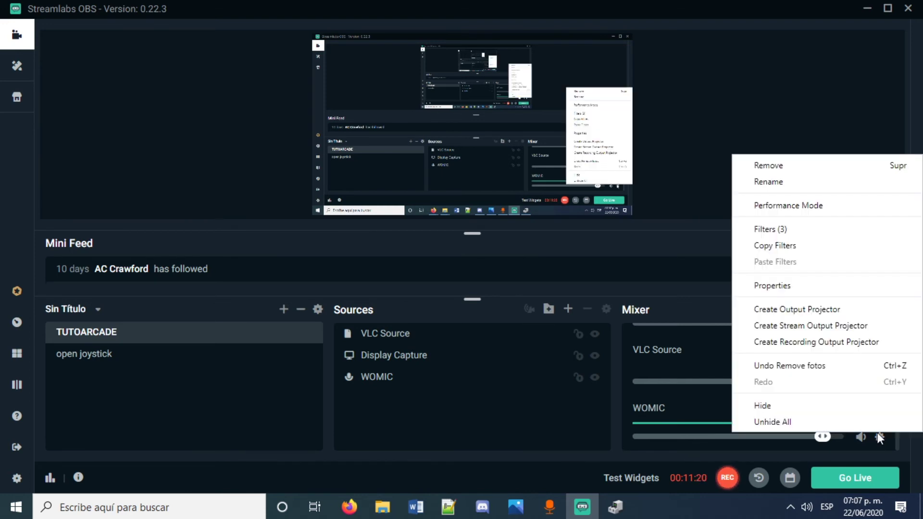
click(798, 229)
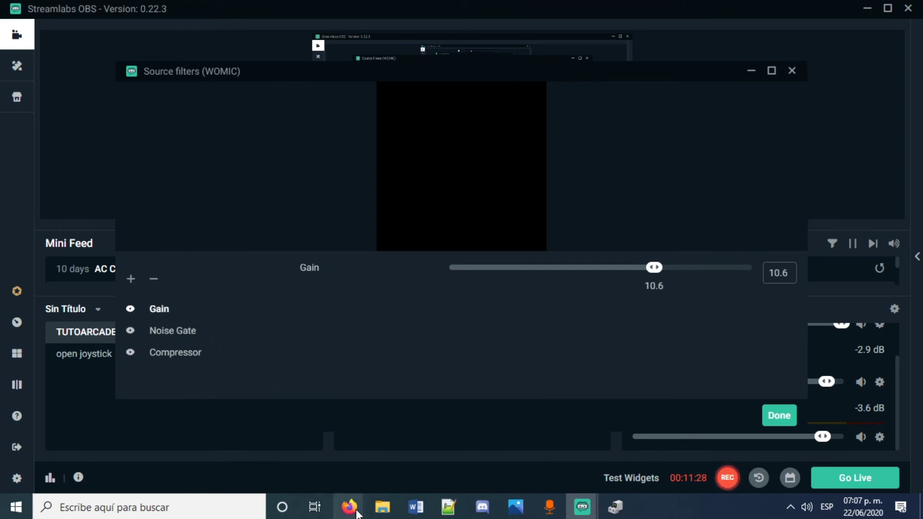
Switch to the WO Mic web page in Firefox and return to the main Streamlabs OBS window.
mouse_move(350, 507)
click(282, 431)
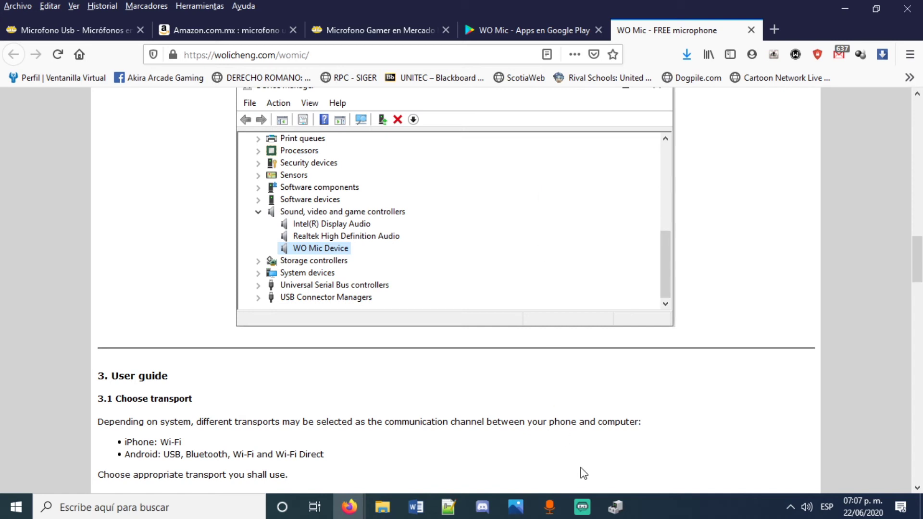
mouse_move(582, 506)
click(642, 453)
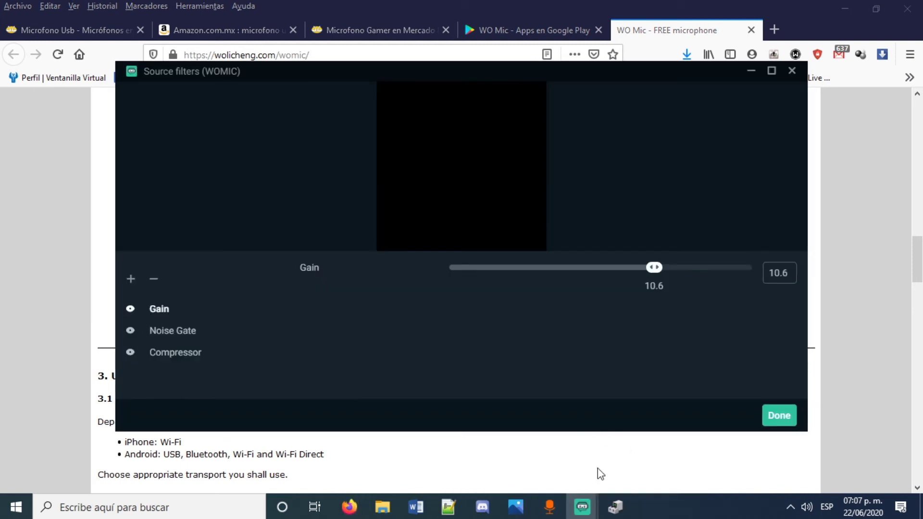
click(531, 444)
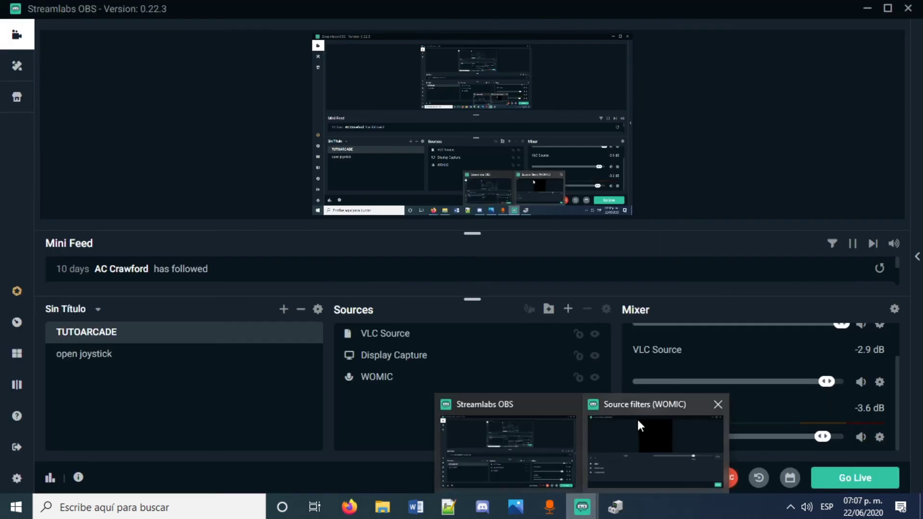
Move the WOMIC source filters window clear of the mixer's level meter and set the Gain filter to 11.1.
click(637, 418)
drag(524, 71, 415, 31)
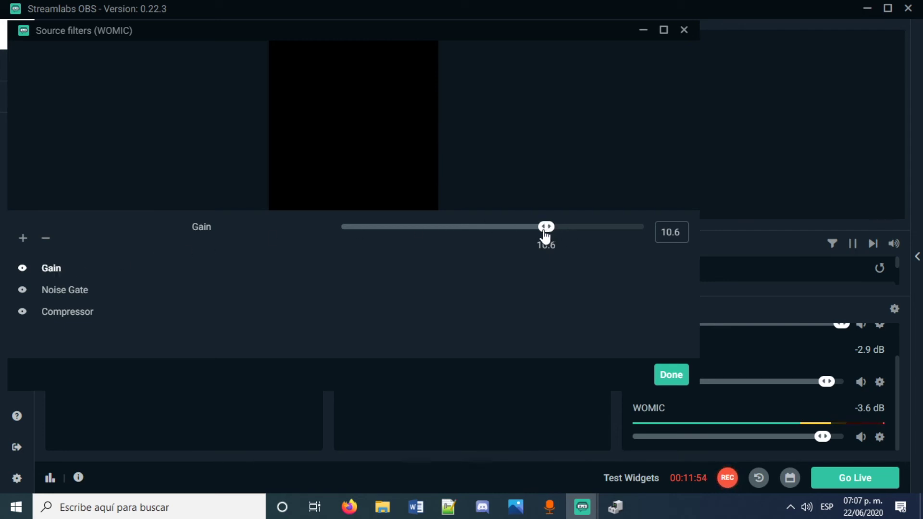
drag(547, 234, 553, 233)
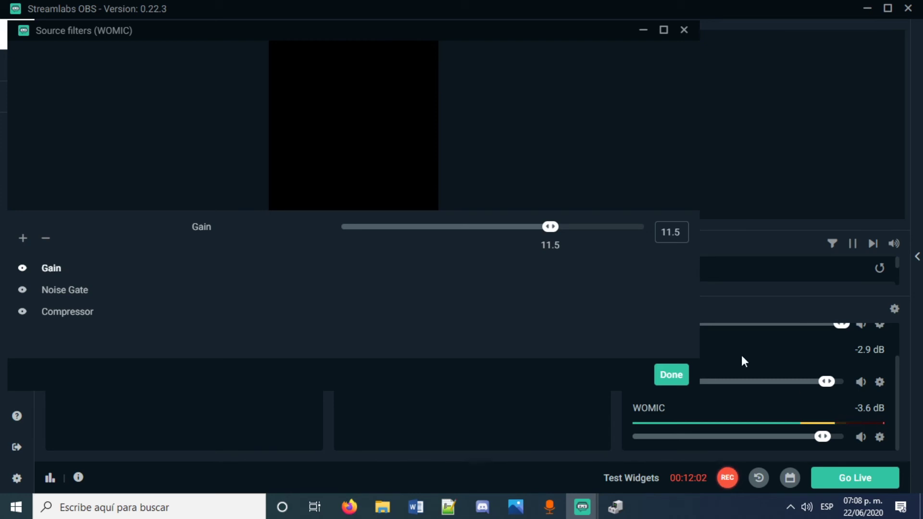
drag(550, 230, 548, 235)
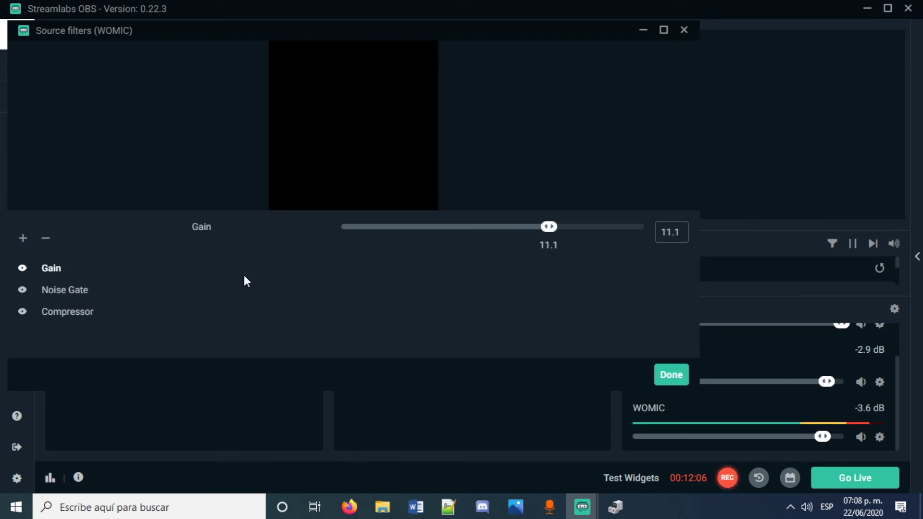
Review the Noise Gate settings in the maximized filters window, set the Compressor's output gain to 11.1, and finish editing the filters.
click(74, 290)
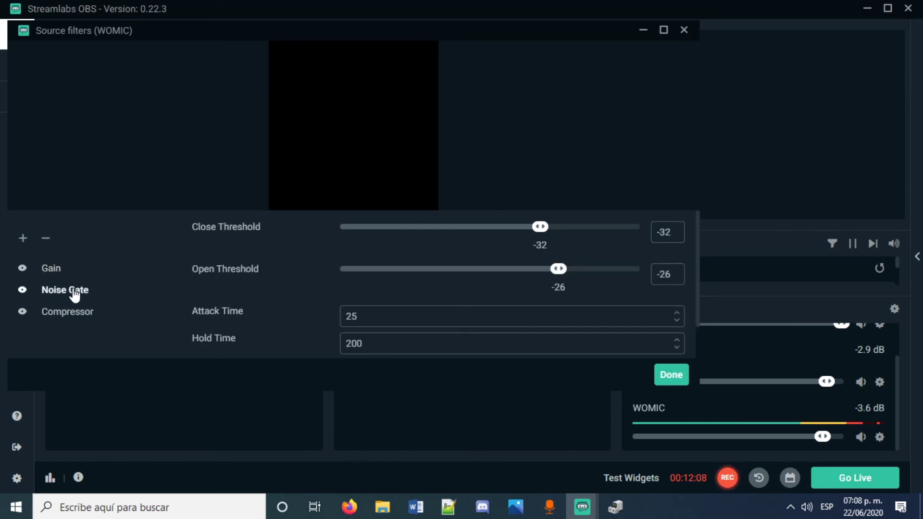
click(663, 32)
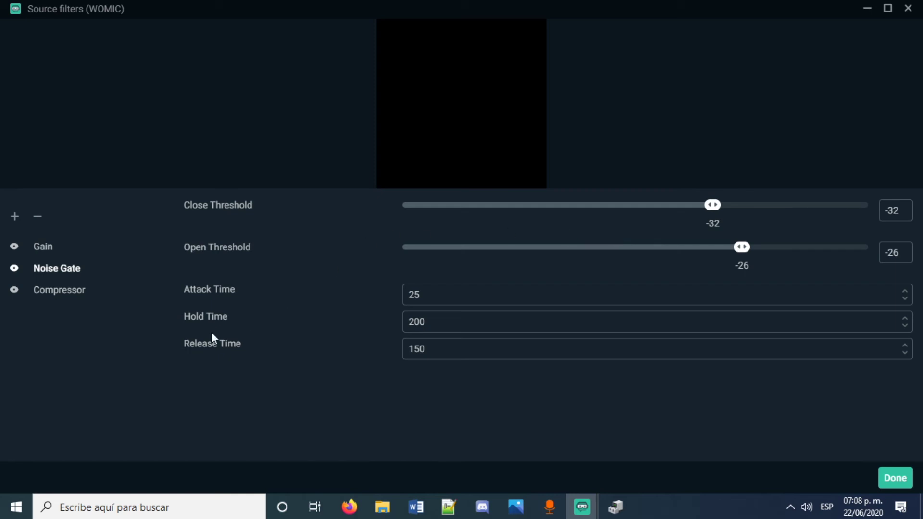
click(57, 295)
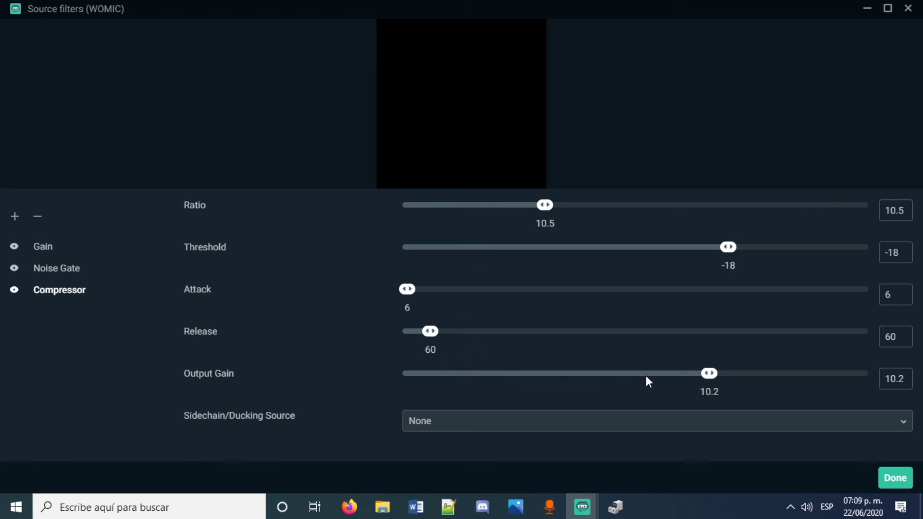
drag(711, 379, 714, 379)
drag(713, 374, 716, 375)
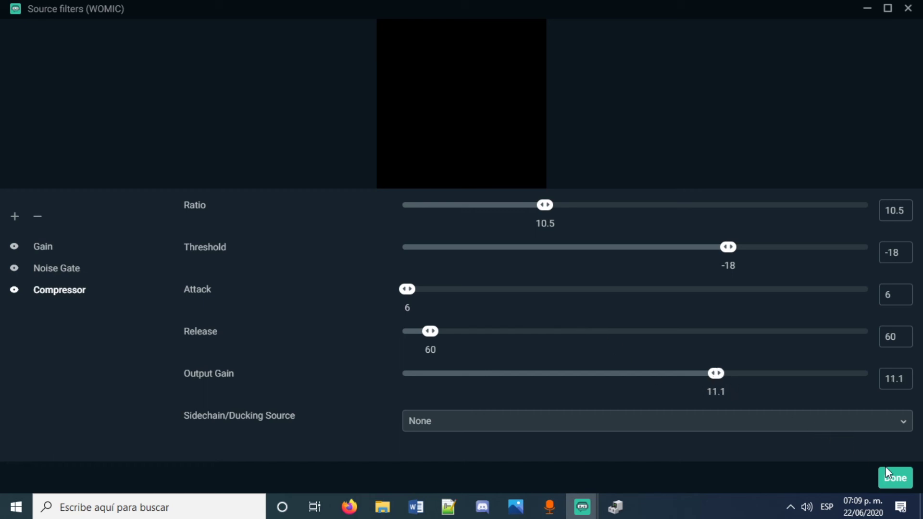
click(893, 481)
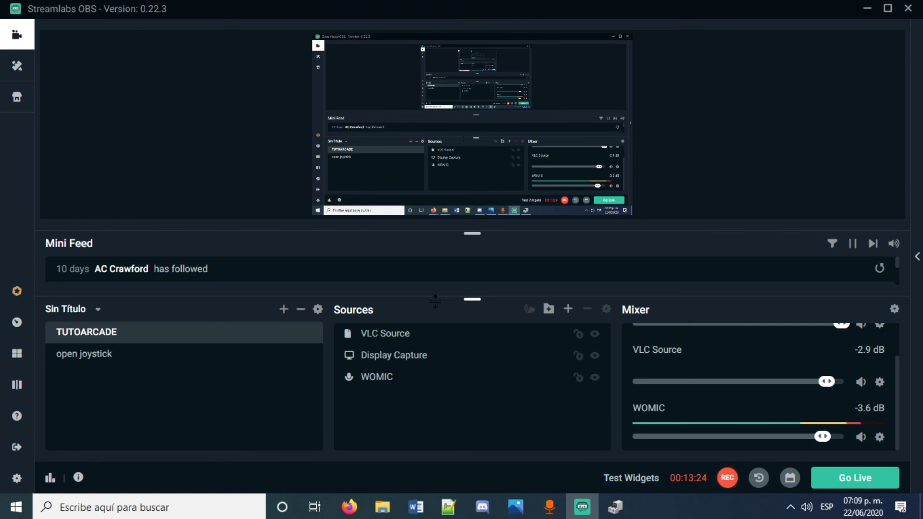
Switch to Firefox, view the WO Mic listing on Google Play, and return to Streamlabs OBS.
mouse_move(350, 506)
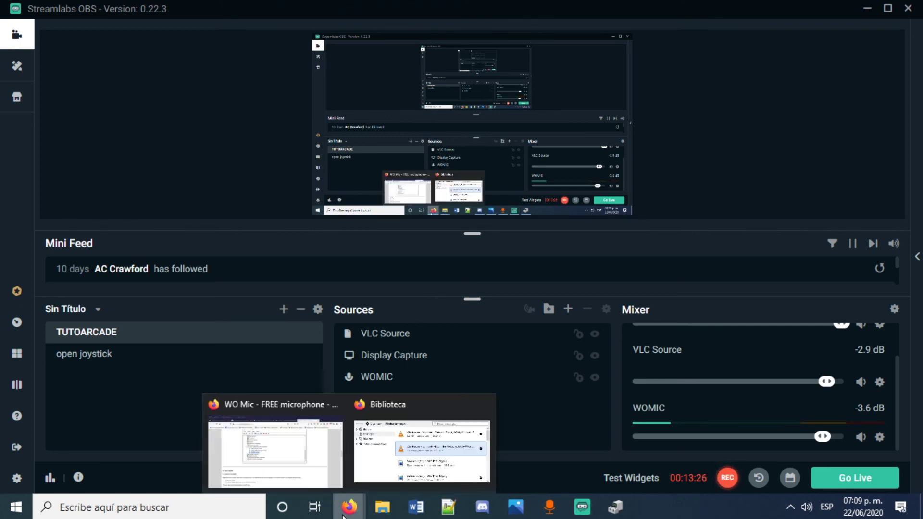
click(315, 447)
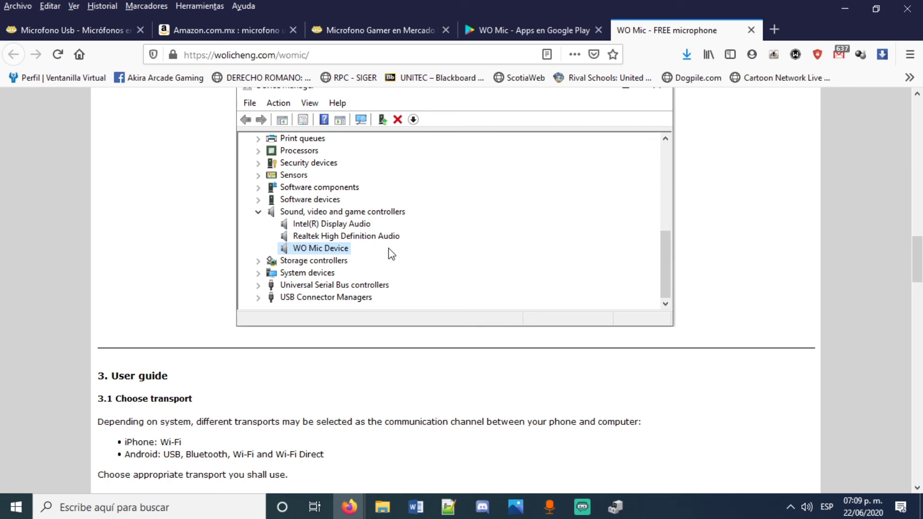
click(529, 32)
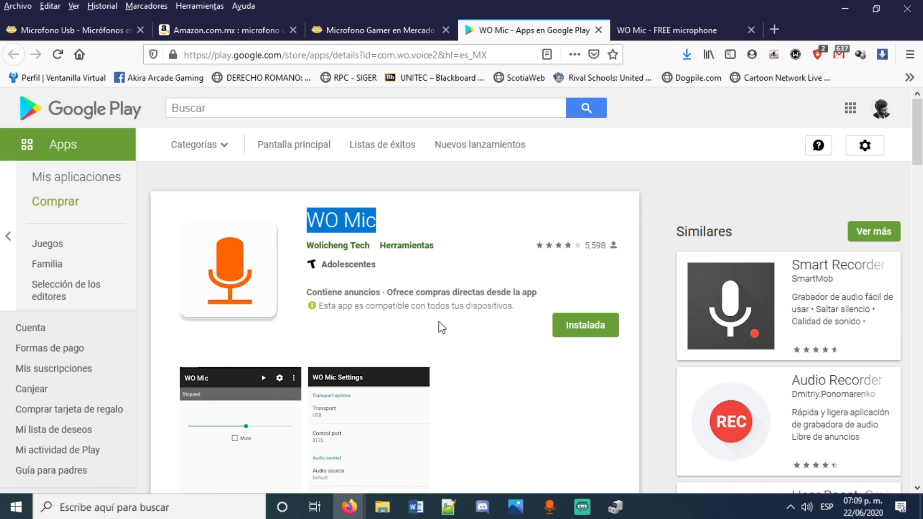
click(582, 506)
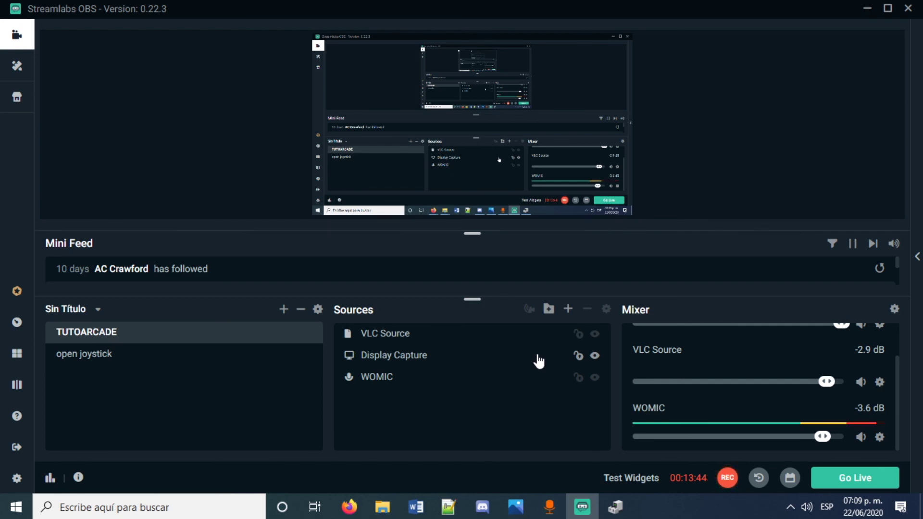
Highlight the Steren Zoom USB microphone's price on the Mercado Libre page in Firefox, and return to Streamlabs OBS.
mouse_move(349, 506)
click(296, 453)
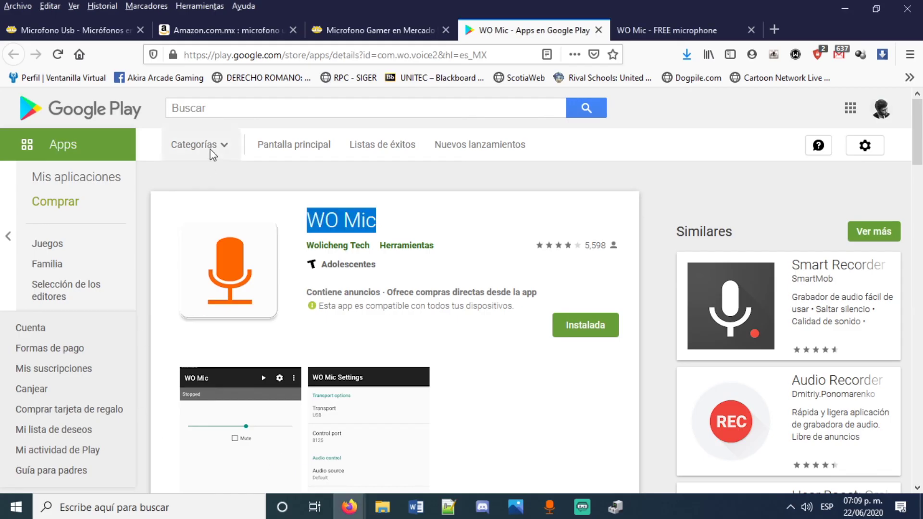
click(34, 22)
drag(440, 327, 406, 334)
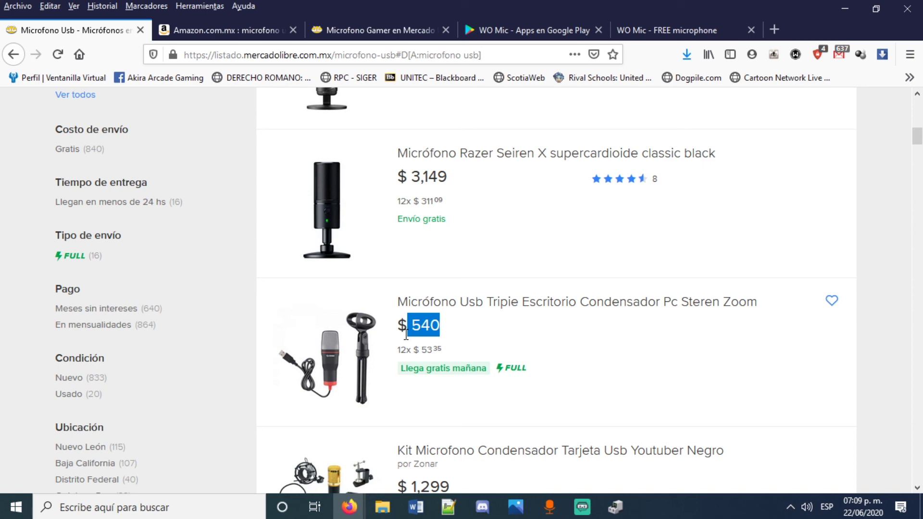
click(582, 506)
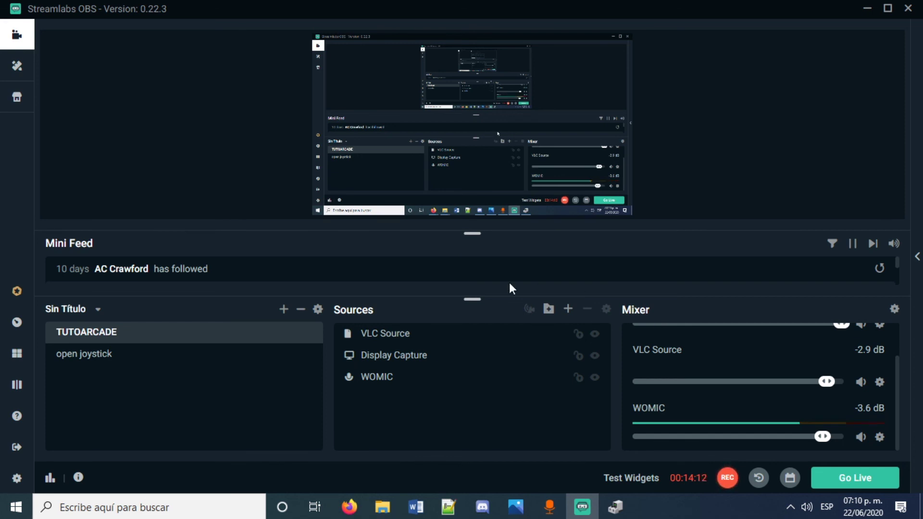
Return to the Mercado Libre results in Firefox and examine the USB microphones near the start of the list.
mouse_move(350, 507)
click(289, 441)
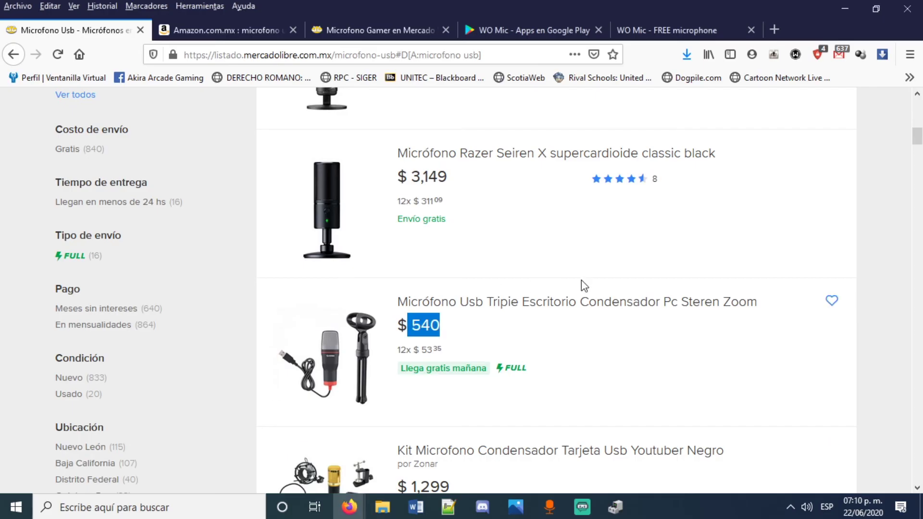
scroll(598, 276, up, 10)
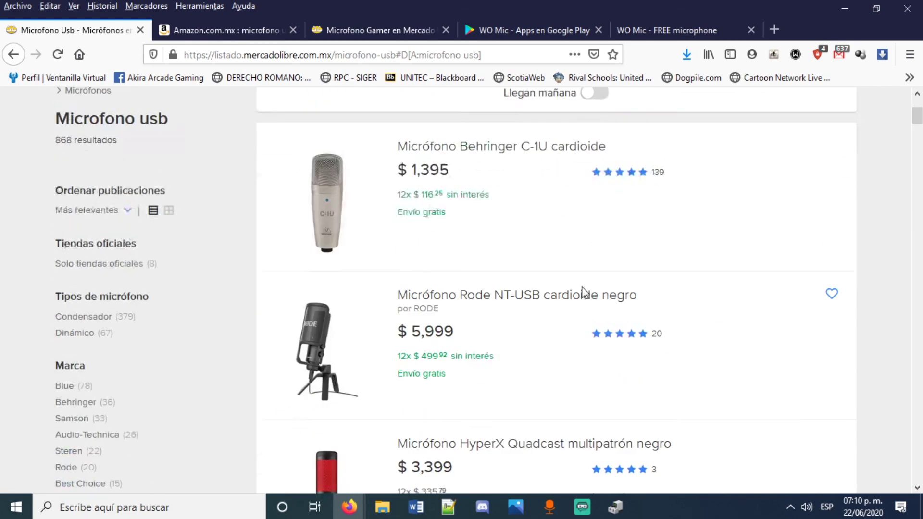
scroll(584, 292, down, 4)
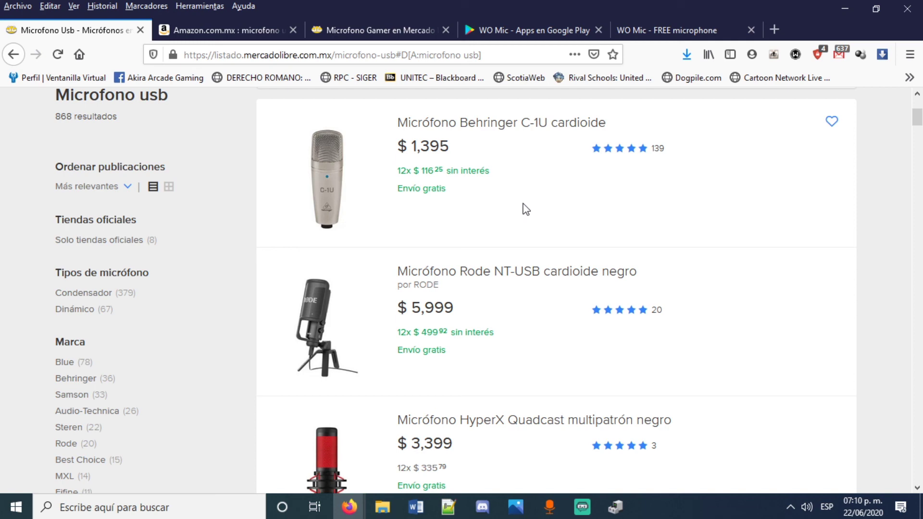
Alternate between the WO Mic listing on Google Play and the WO Mic web page, ending on the web page.
click(534, 30)
click(654, 30)
click(529, 31)
click(655, 37)
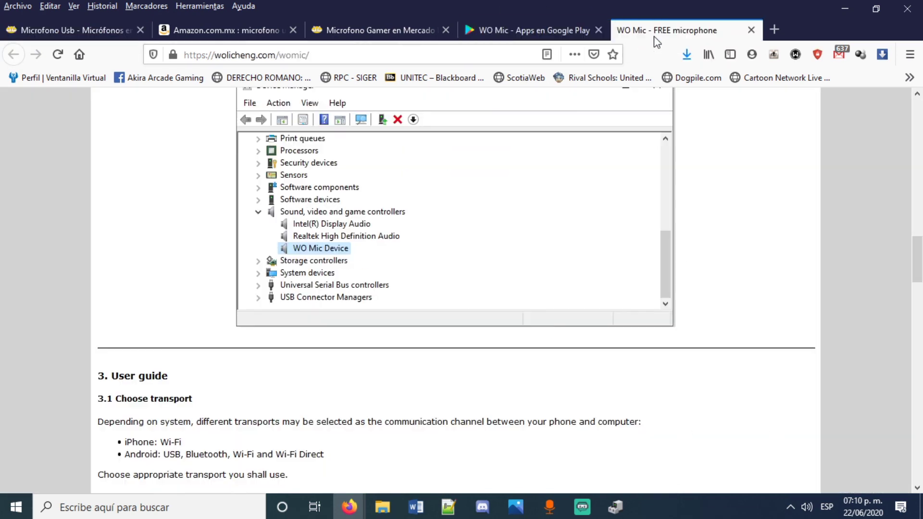
Revisit the WO Mic listing on Google Play, then switch to Streamlabs OBS and open the WOMIC audio source's filters.
click(509, 32)
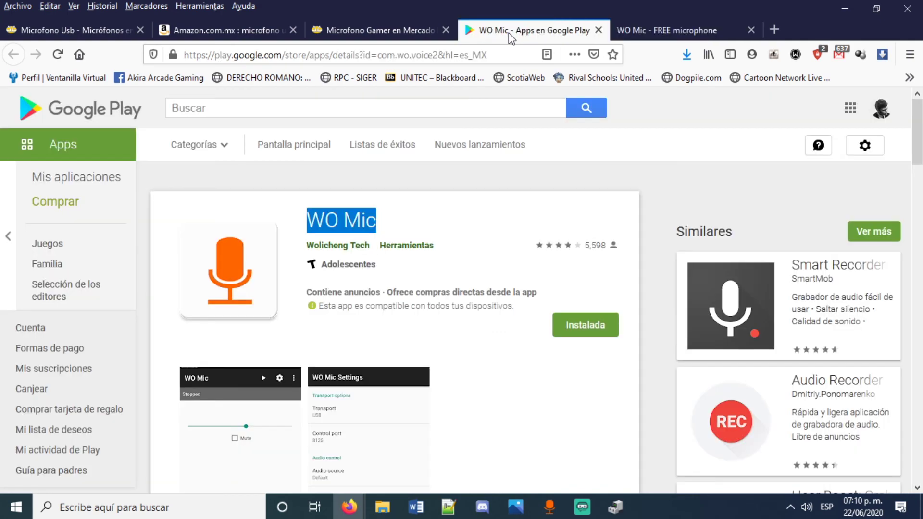
click(582, 507)
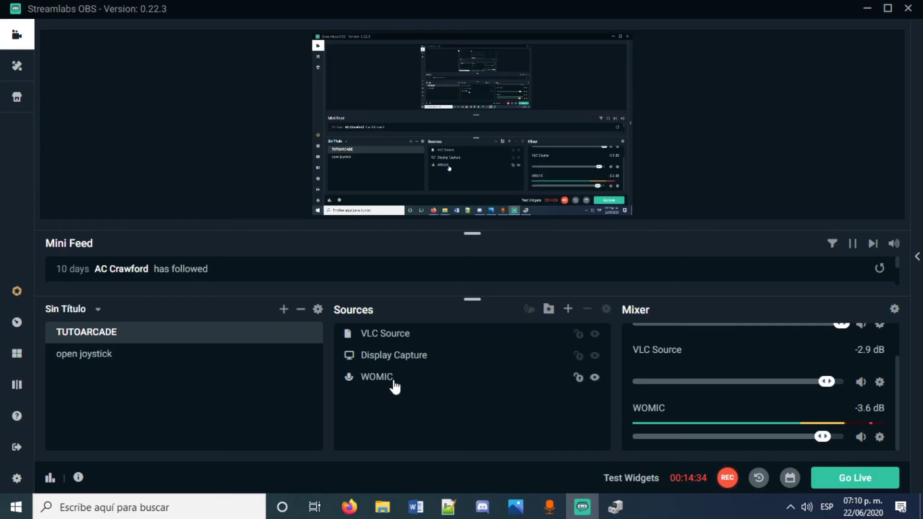
scroll(766, 370, up, 2)
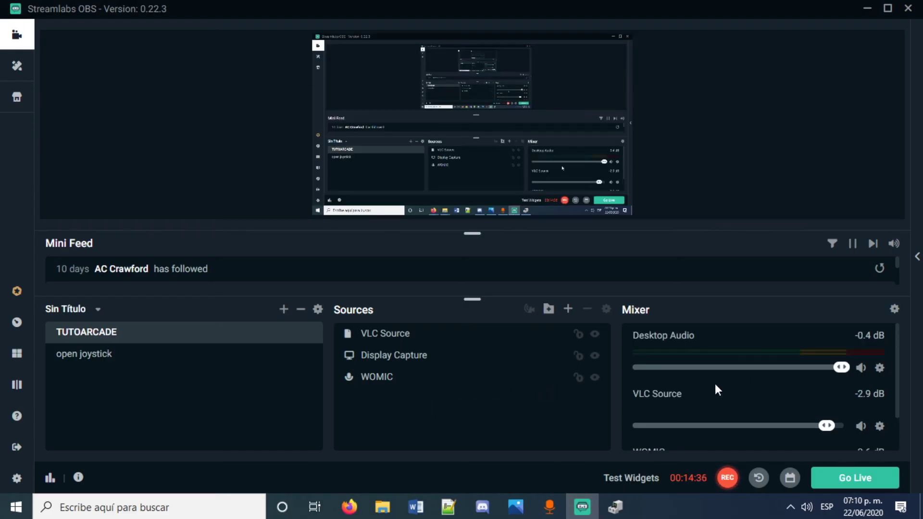
scroll(720, 383, down, 2)
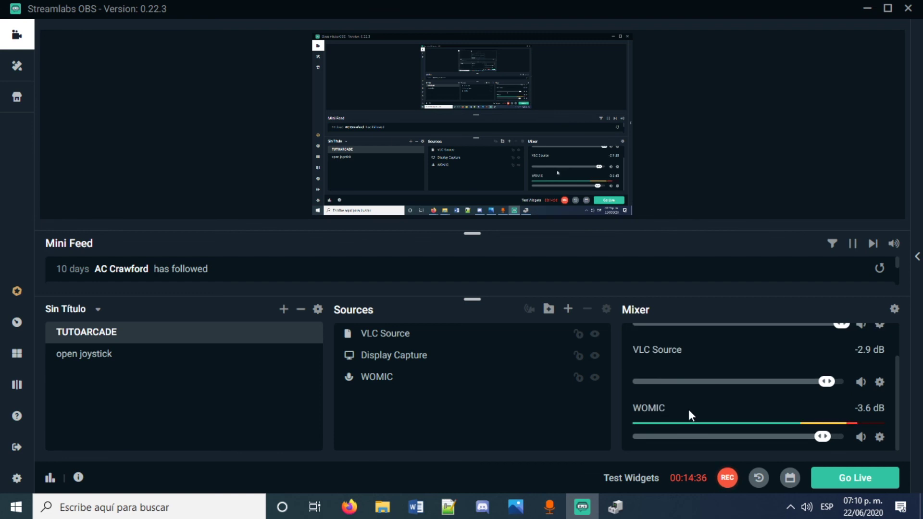
click(880, 437)
click(780, 234)
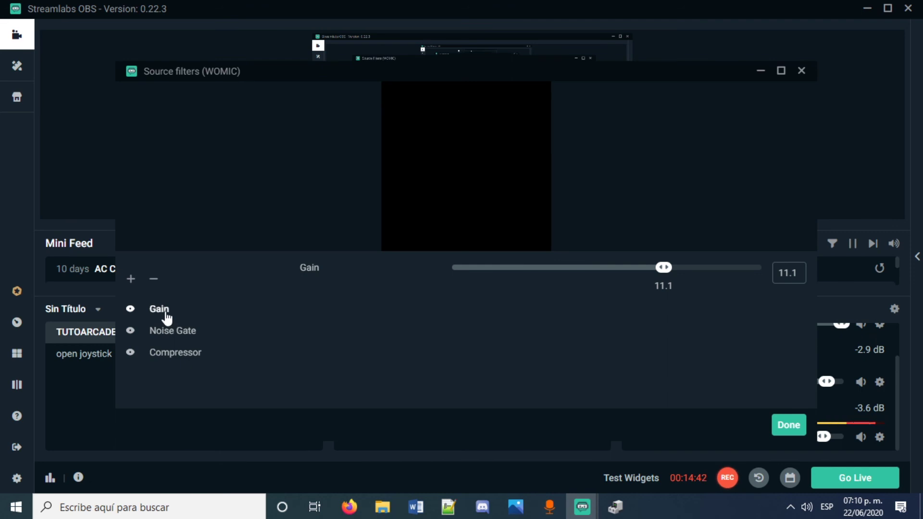
Examine the WOMIC source's Noise Gate and Compressor filter settings, and maximize the filters window to show all Compressor parameters.
click(180, 333)
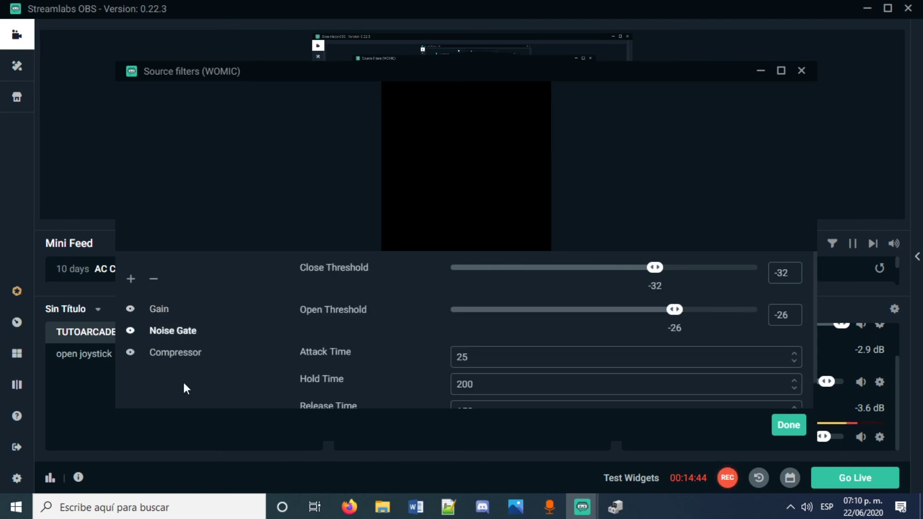
click(192, 354)
scroll(562, 315, down, 2)
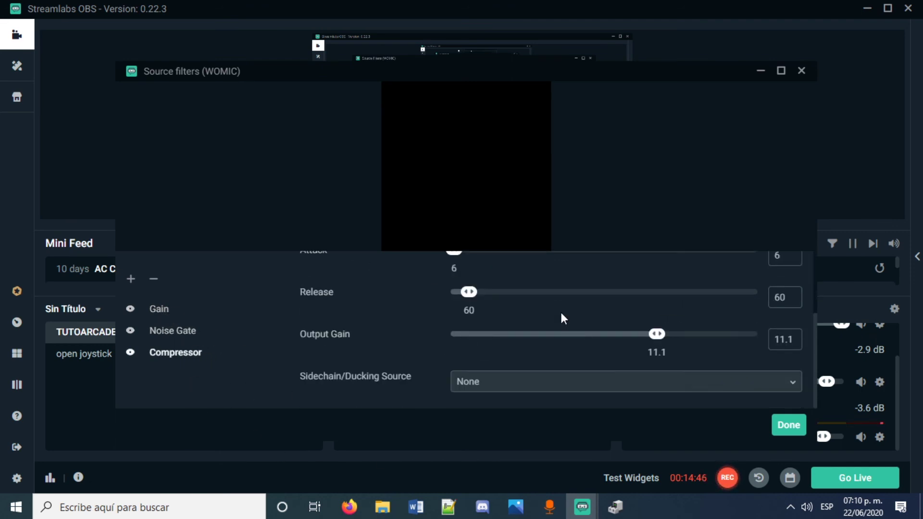
click(781, 70)
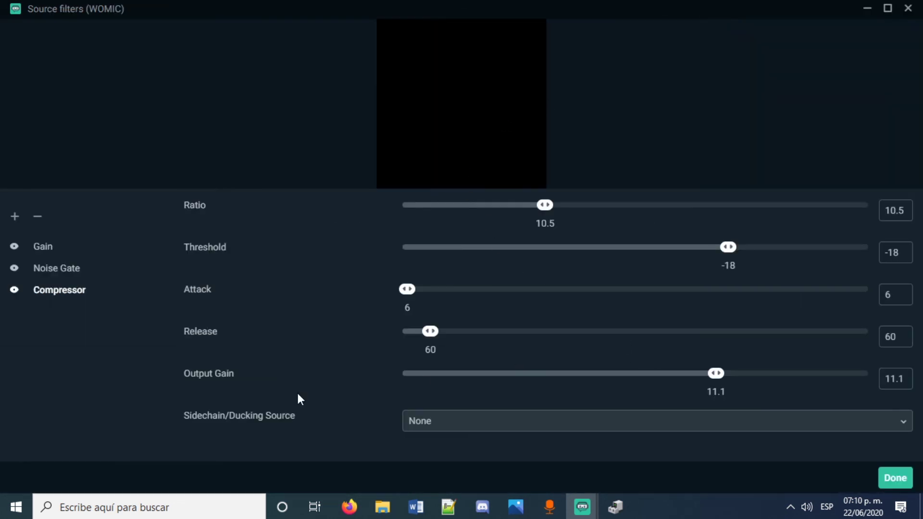